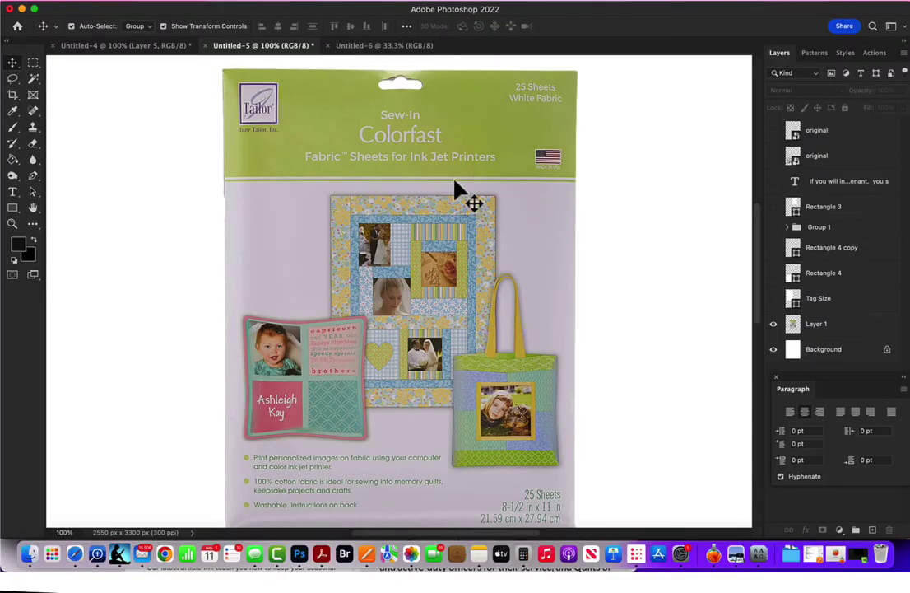
Step: Bring up the blank Untitled-6 page for the verse layout
{"action": "left_click", "coordinate": [314, 140]}
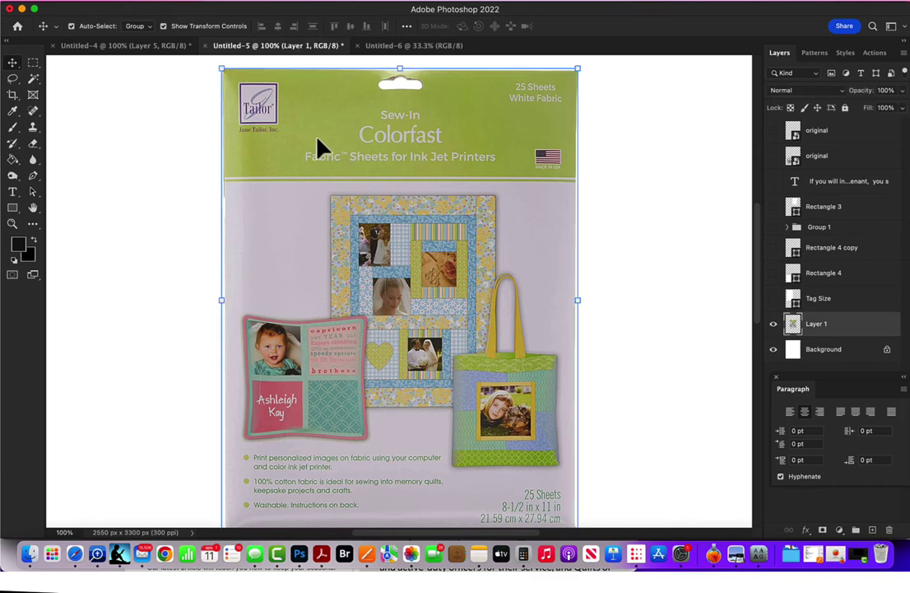
{"action": "left_click", "coordinate": [382, 46]}
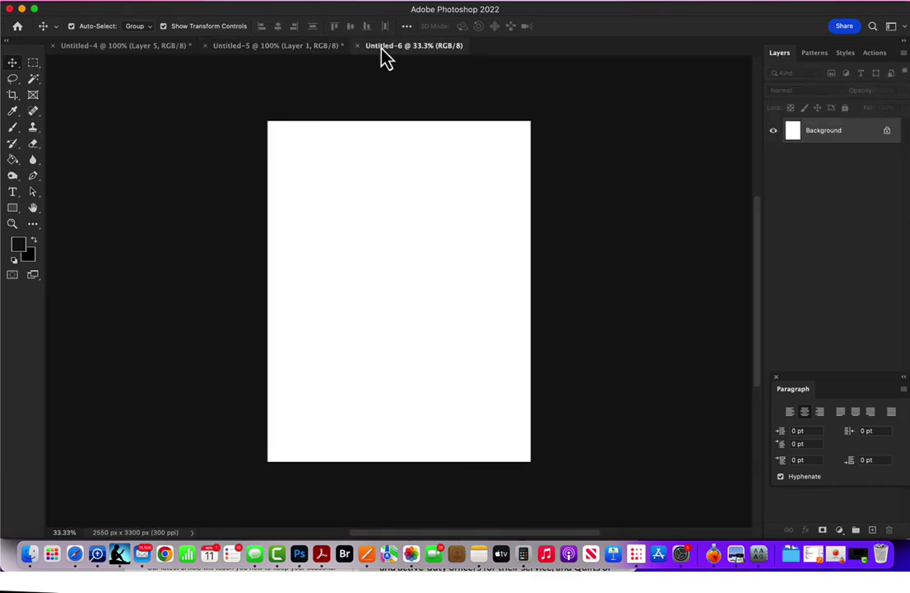
{"action": "key", "text": "super+equal"}
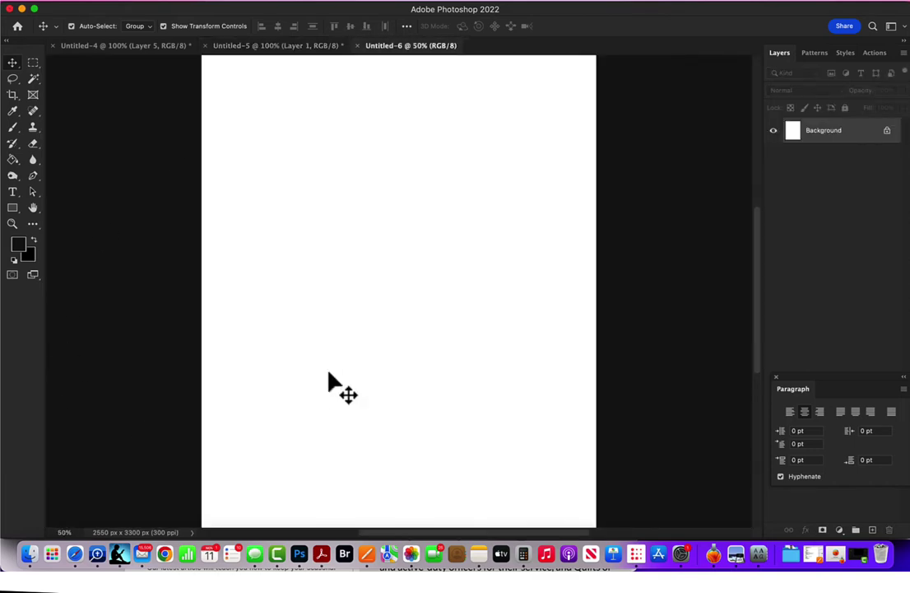
Step: Switch to the browser and view the 31 Bible Verses on God's Promises listing in the BibleJournalLove Etsy shop
{"action": "left_click", "coordinate": [75, 554]}
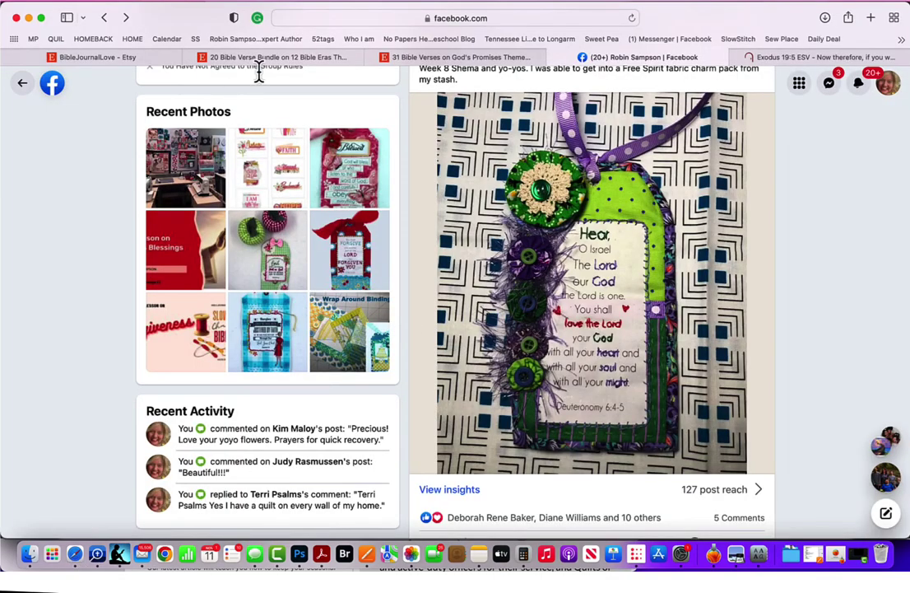
{"action": "left_click", "coordinate": [132, 58]}
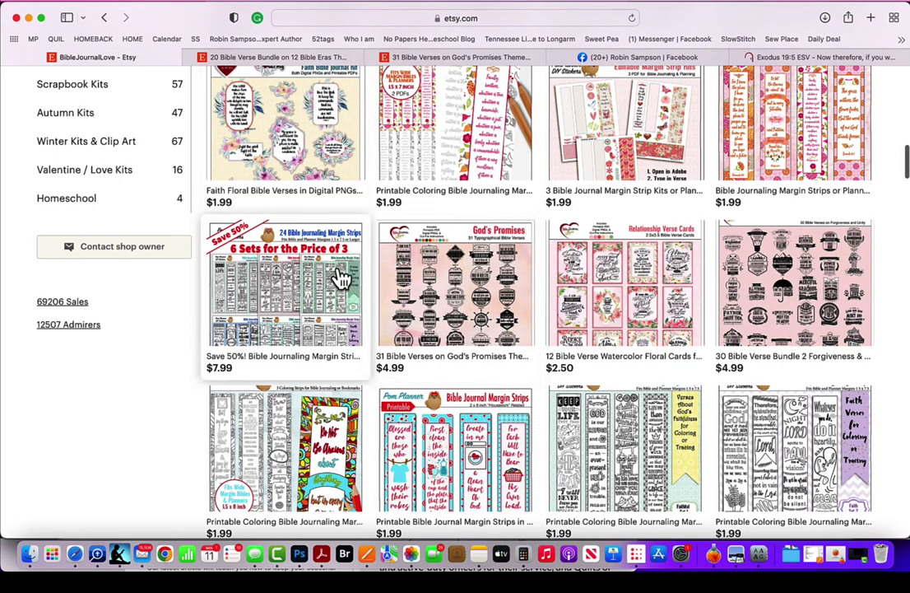
{"action": "left_click", "coordinate": [482, 297]}
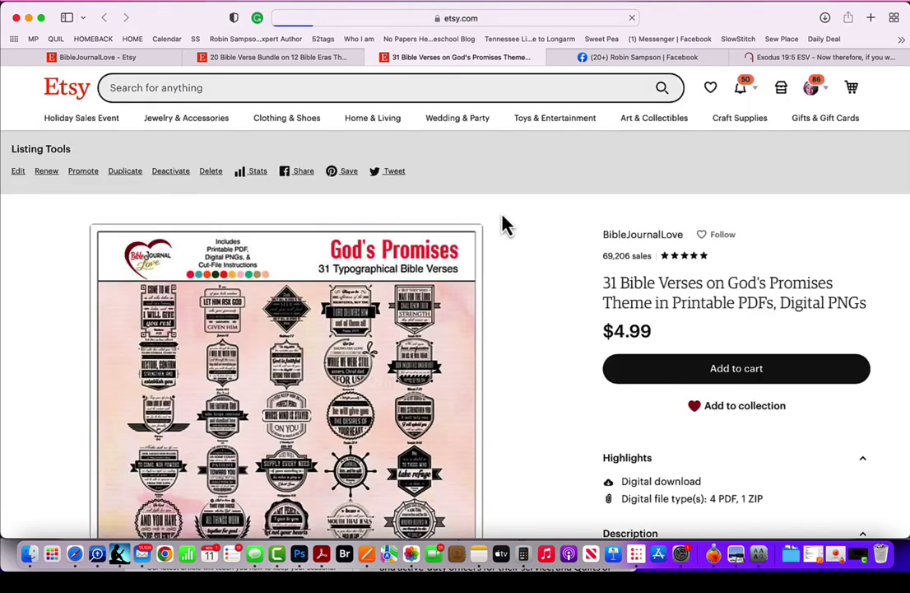
{"action": "scroll", "coordinate": [502, 224], "scroll_direction": "down", "scroll_amount": 1}
{"action": "scroll", "coordinate": [503, 224], "scroll_direction": "down", "scroll_amount": 2}
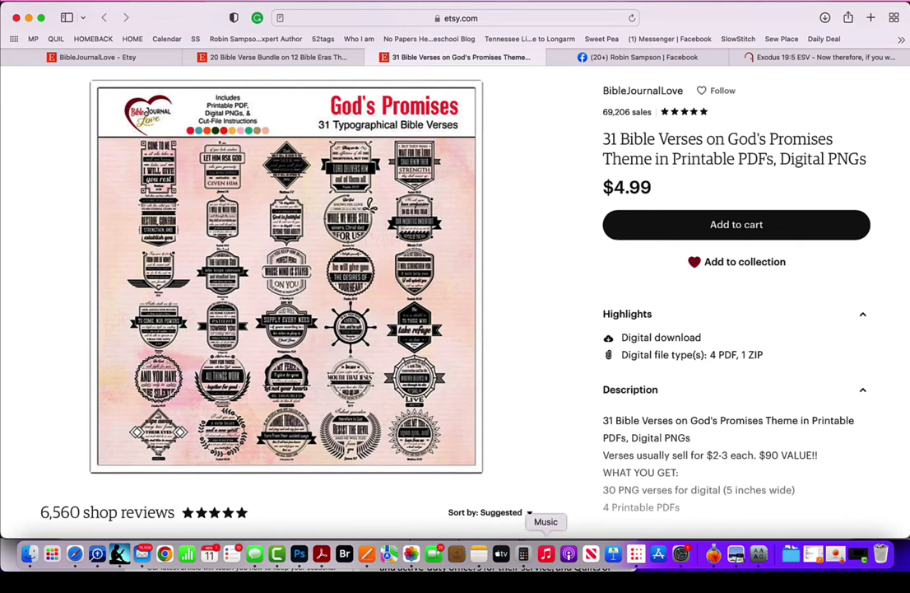
Step: Place the Psalm 121:7 verse image from the 00 Bible Verses library into Untitled-6 in Photoshop and position it near the page's lower-right corner
{"action": "left_click", "coordinate": [638, 556]}
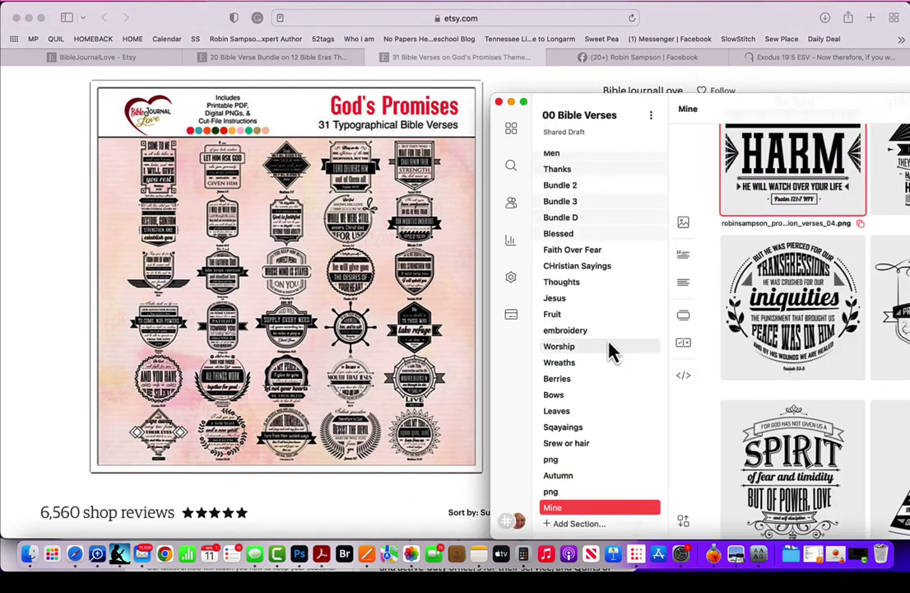
{"action": "left_click", "coordinate": [299, 553]}
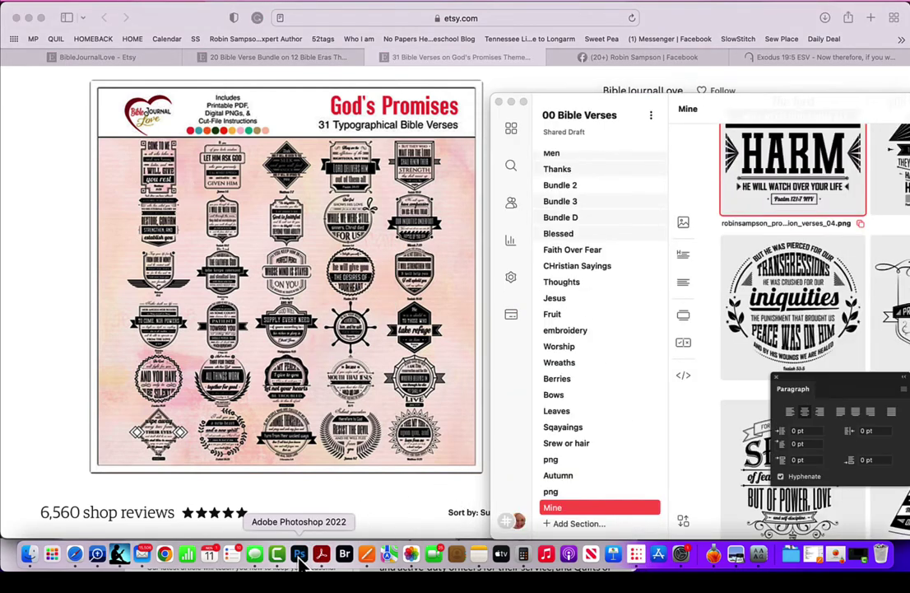
{"action": "left_click", "coordinate": [477, 152]}
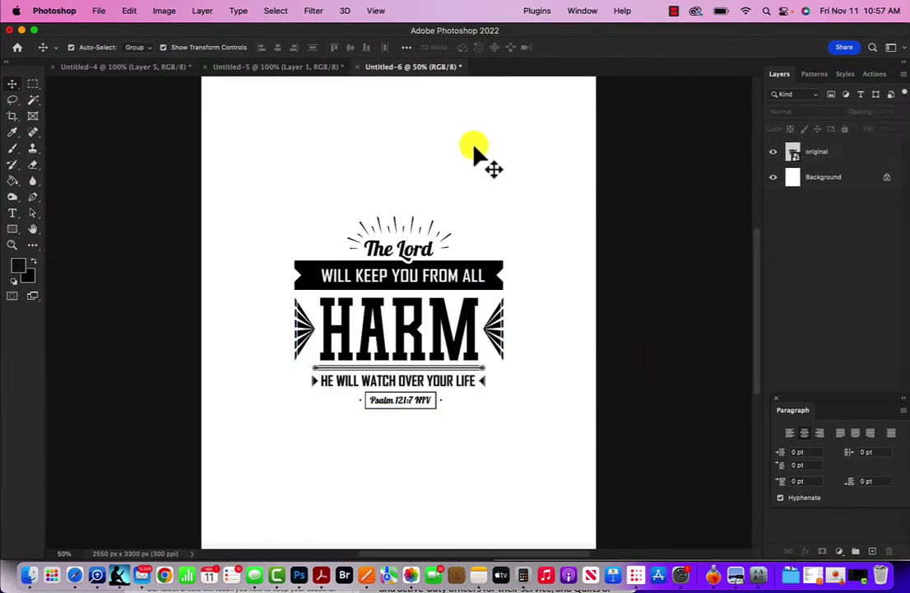
{"action": "key", "text": "super+minus"}
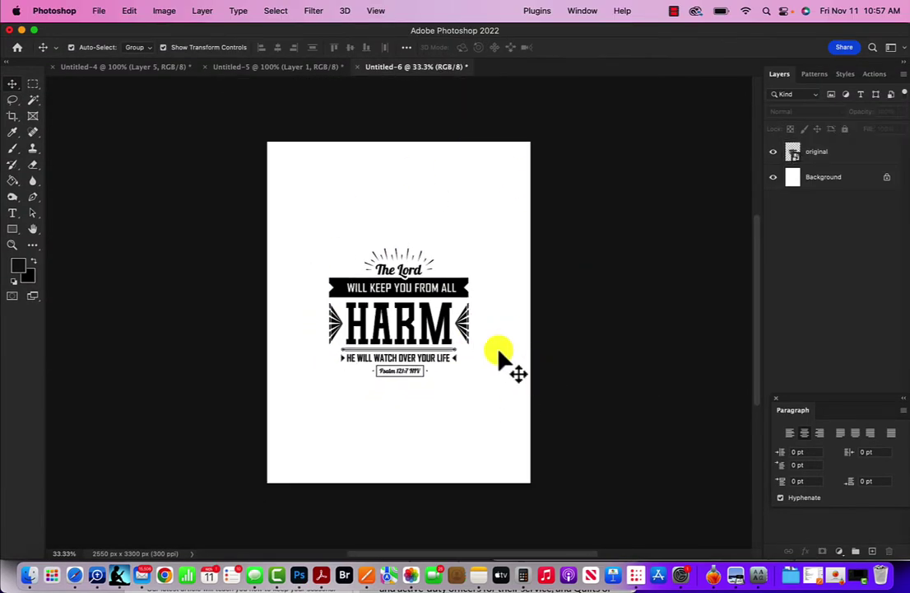
{"action": "left_click_drag", "start_coordinate": [434, 280], "coordinate": [458, 363]}
{"action": "left_click", "coordinate": [386, 208]}
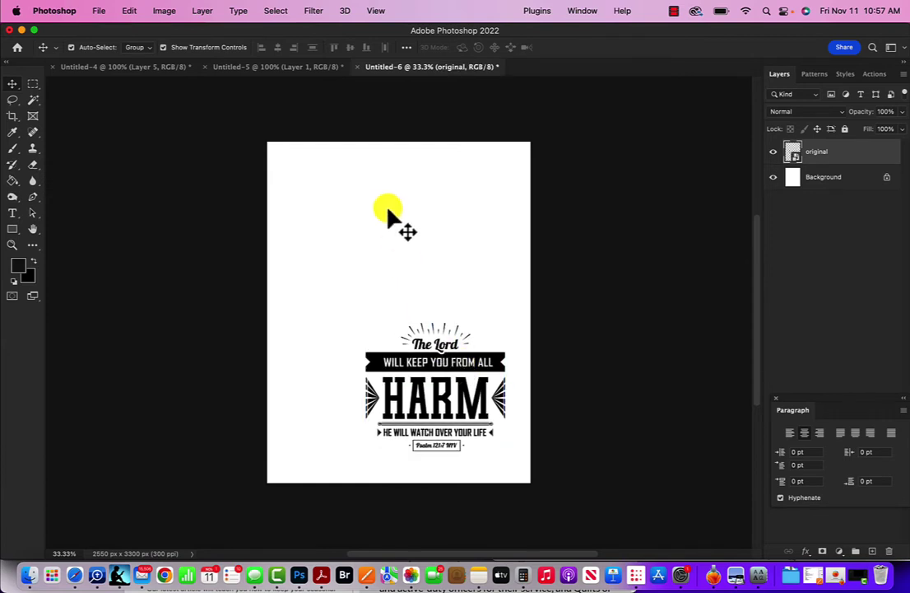
Step: Create a white rectangle with a 3 px black outline, 3.5 in wide and 6 in high, on the page
{"action": "left_click", "coordinate": [15, 230]}
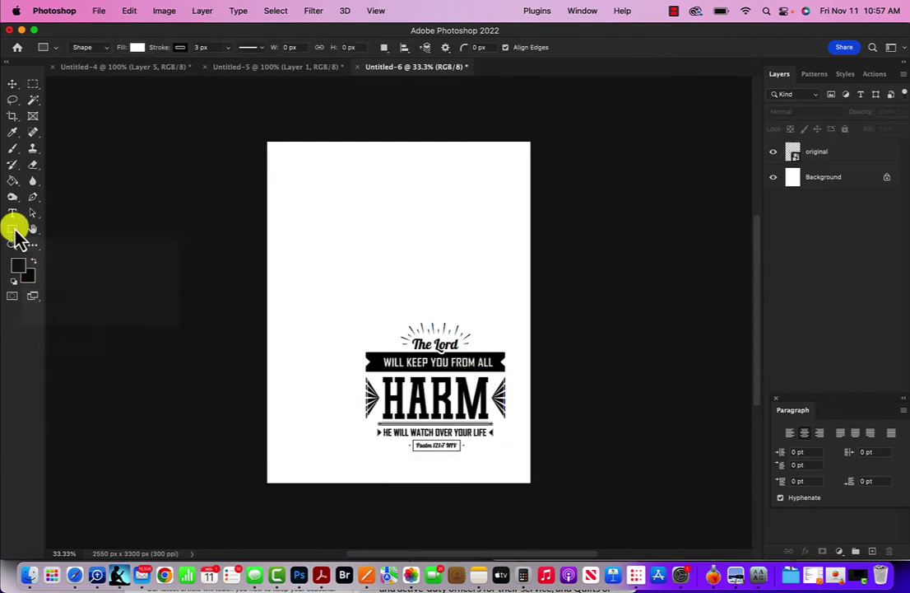
{"action": "left_click", "coordinate": [333, 196]}
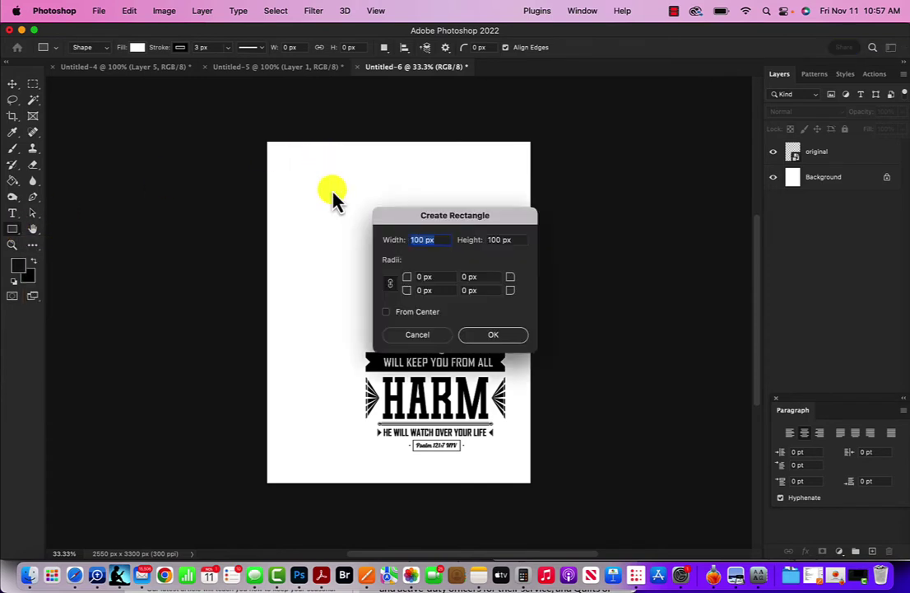
{"action": "type", "text": "3."}
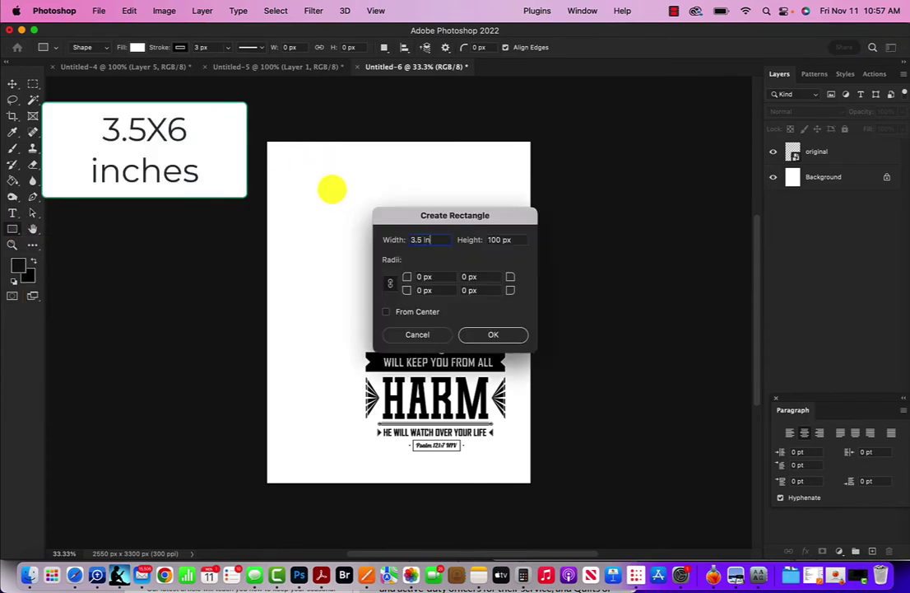
{"action": "type", "text": "5 in"}
{"action": "key", "text": "Tab"}
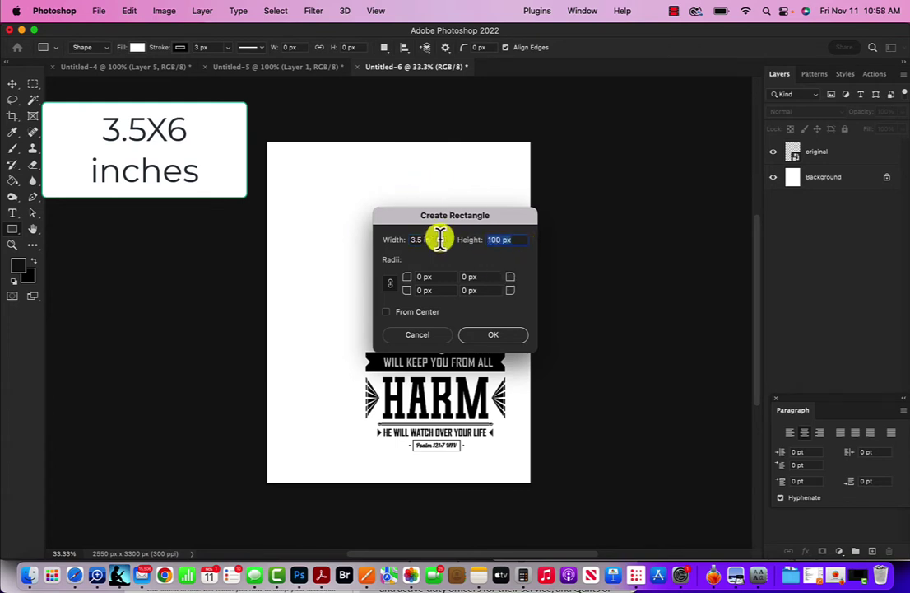
{"action": "type", "text": "6 in"}
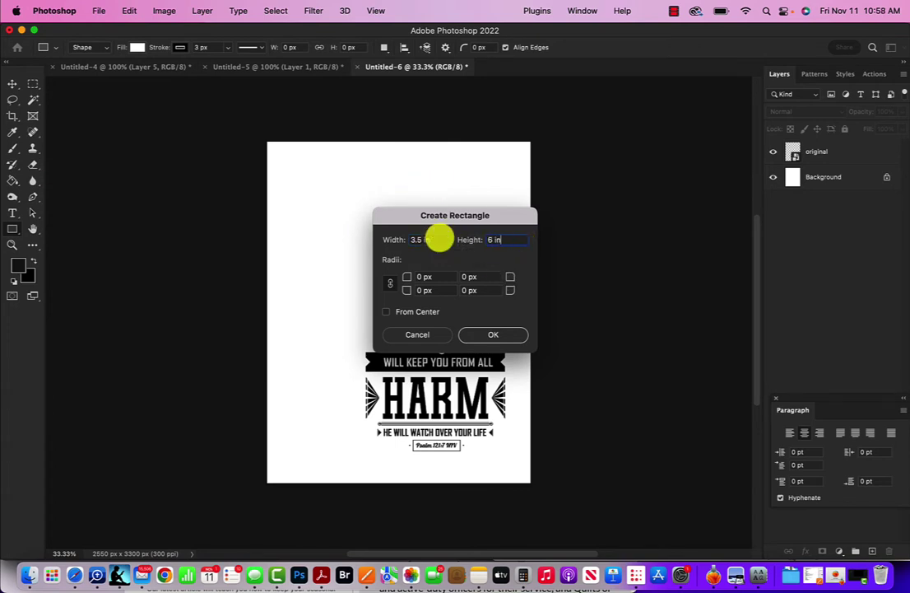
{"action": "key", "text": "Return"}
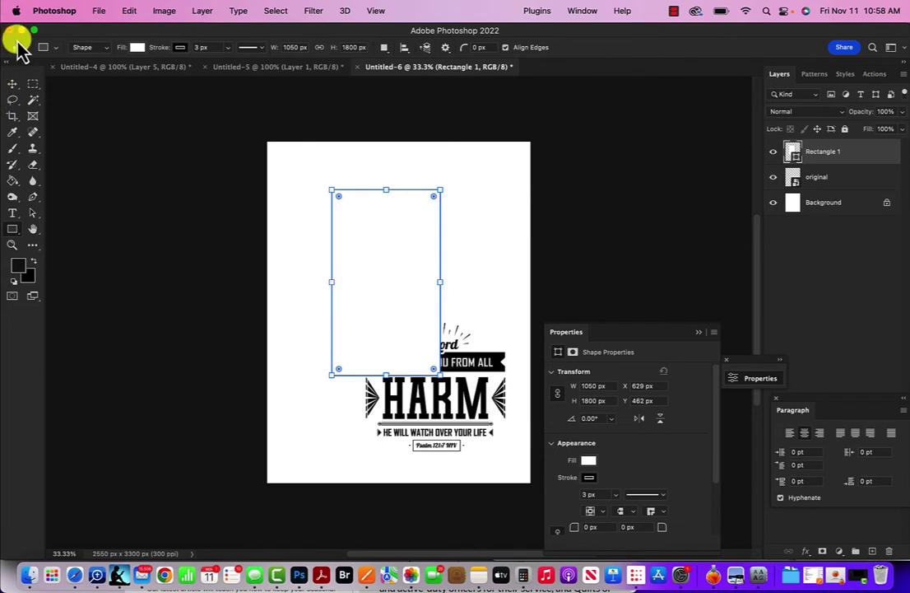
Step: Move the 3.5 × 6 inch rectangle to the upper-left area of the page
{"action": "left_click", "coordinate": [13, 83]}
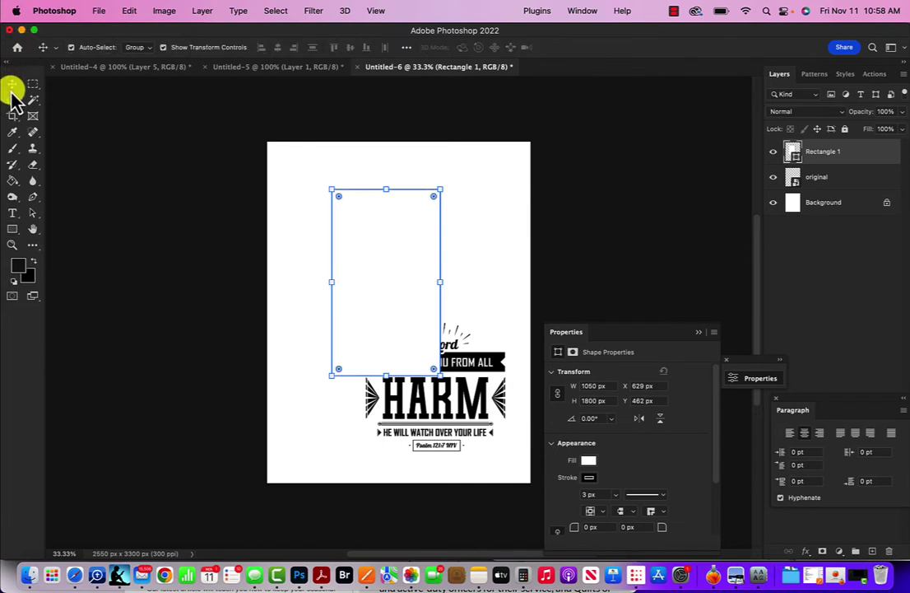
{"action": "left_click", "coordinate": [701, 334]}
{"action": "key", "text": "super+plus"}
{"action": "left_click_drag", "start_coordinate": [413, 212], "coordinate": [346, 179]}
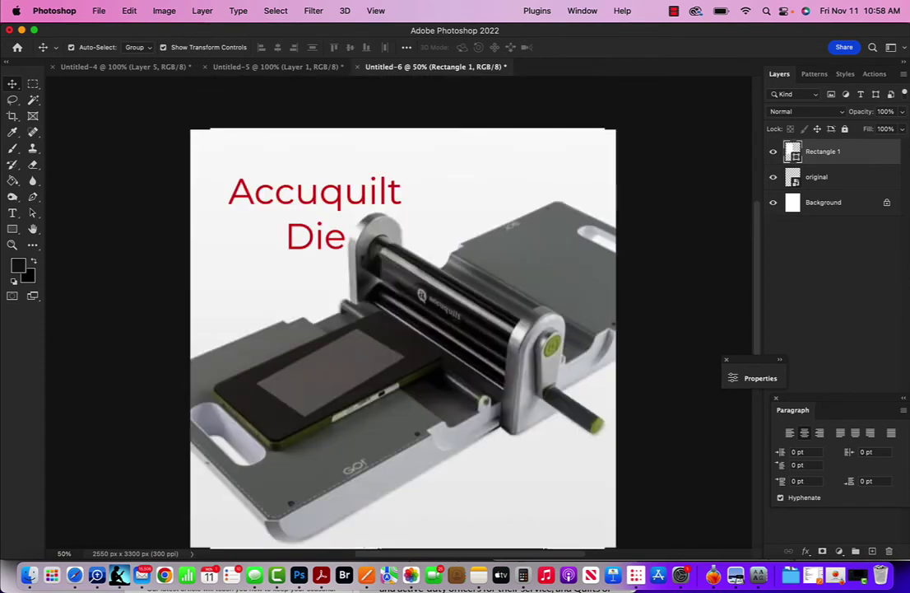
Step: Scale the verse image to about 62% and place it inside the tag-size rectangle
{"action": "left_click_drag", "start_coordinate": [544, 284], "coordinate": [533, 228]}
{"action": "left_click_drag", "start_coordinate": [577, 267], "coordinate": [372, 257]}
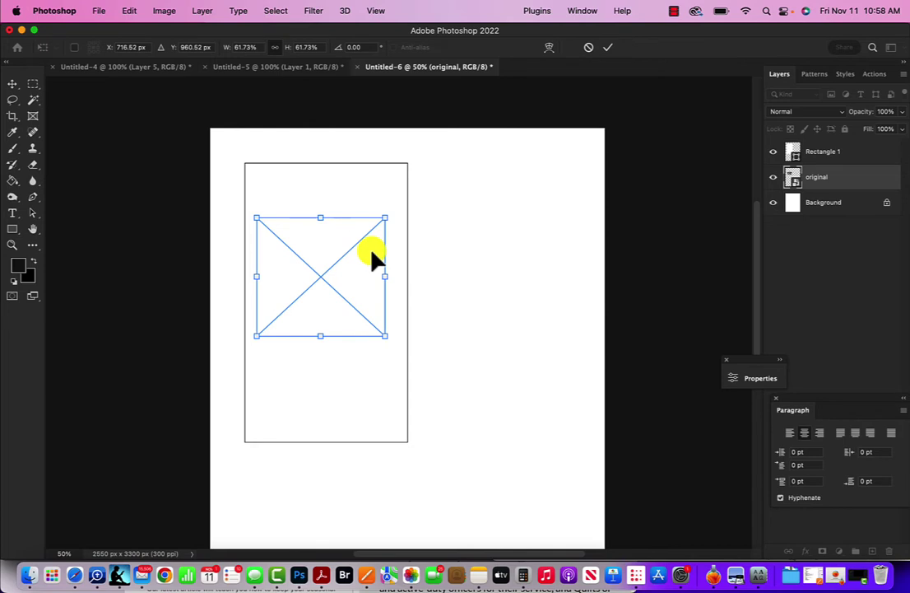
{"action": "key", "text": "Return"}
Step: Reorder the tag-size rectangle's layer beneath the verse layer and adjust the verse's position inside the rectangle
{"action": "left_click", "coordinate": [303, 250]}
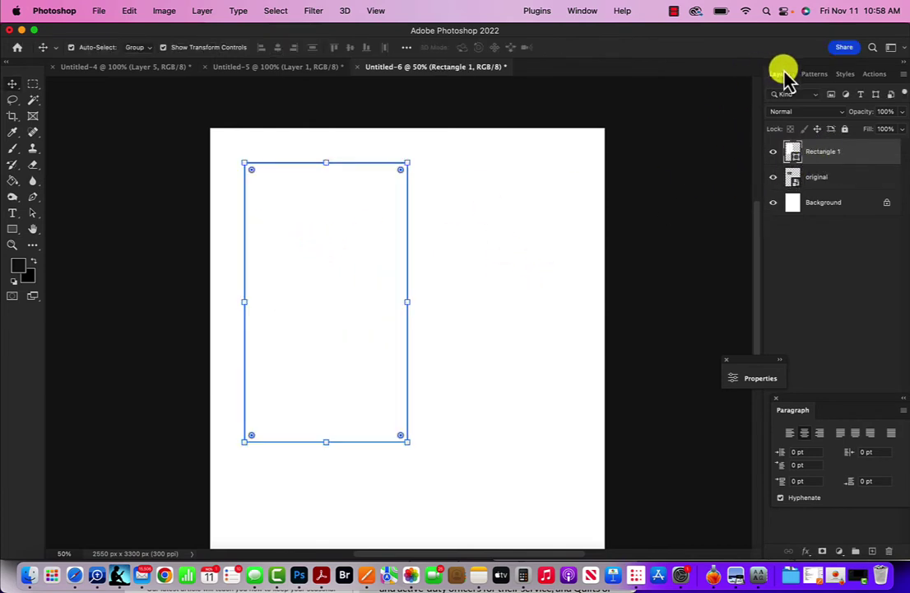
{"action": "left_click_drag", "start_coordinate": [838, 152], "coordinate": [837, 192]}
{"action": "mouse_move", "coordinate": [341, 252]}
{"action": "left_mouse_down"}
{"action": "mouse_move", "coordinate": [345, 230]}
{"action": "mouse_move", "coordinate": [346, 244]}
{"action": "left_mouse_up"}
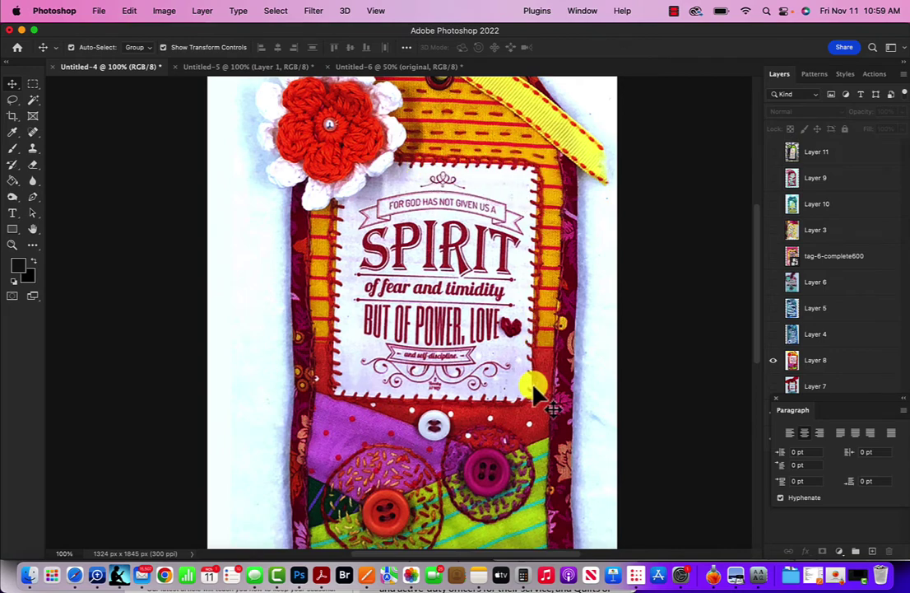
Step: Return to Untitled-6 and hide the 3.5 × 6 inch rectangle layer
{"action": "left_click", "coordinate": [386, 68]}
{"action": "left_click", "coordinate": [313, 123]}
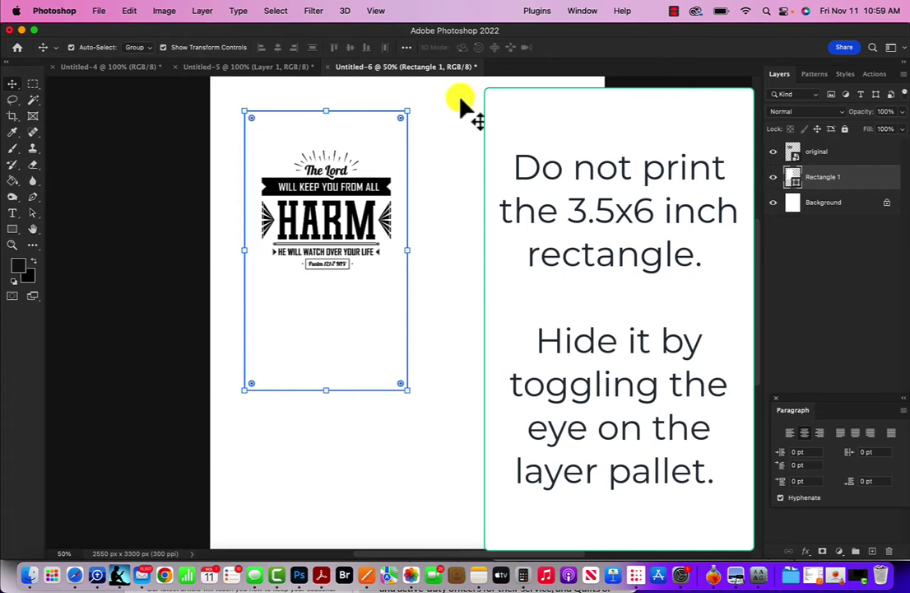
{"action": "left_click", "coordinate": [773, 177]}
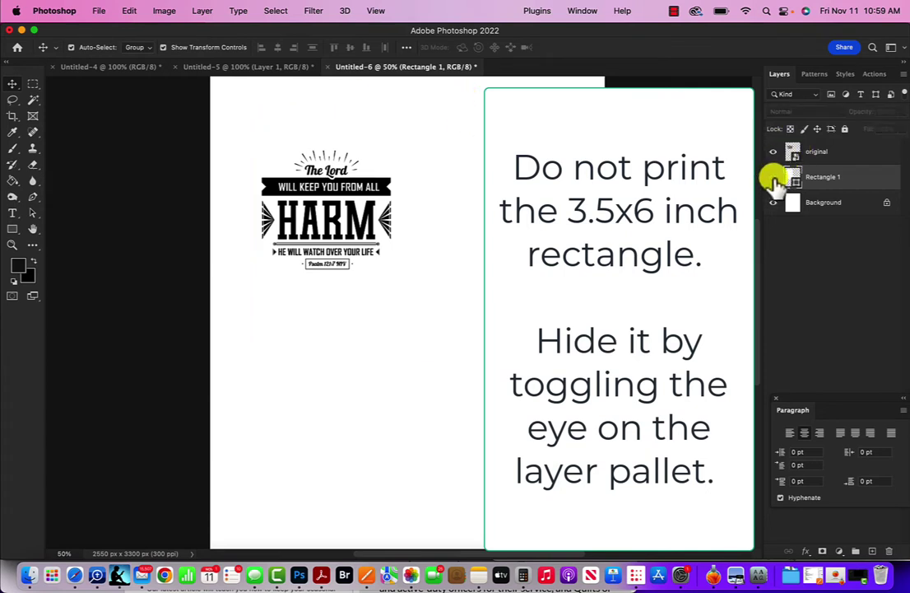
Step: Draw a rectangle of about 1097 × 1002 px around the verse as a frame and deselect it
{"action": "left_click", "coordinate": [12, 229]}
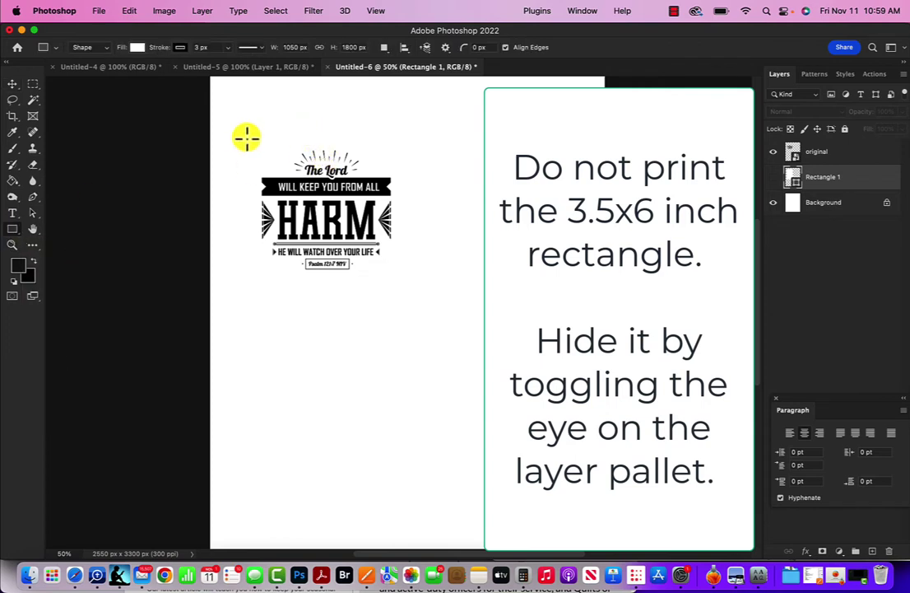
{"action": "left_click_drag", "start_coordinate": [244, 128], "coordinate": [414, 283]}
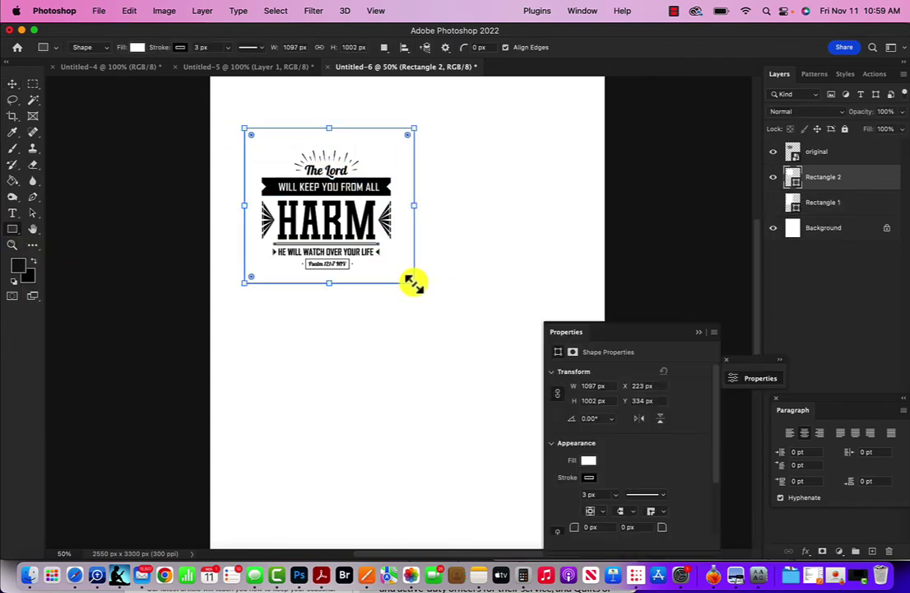
{"action": "left_click", "coordinate": [12, 84]}
{"action": "left_click", "coordinate": [504, 238]}
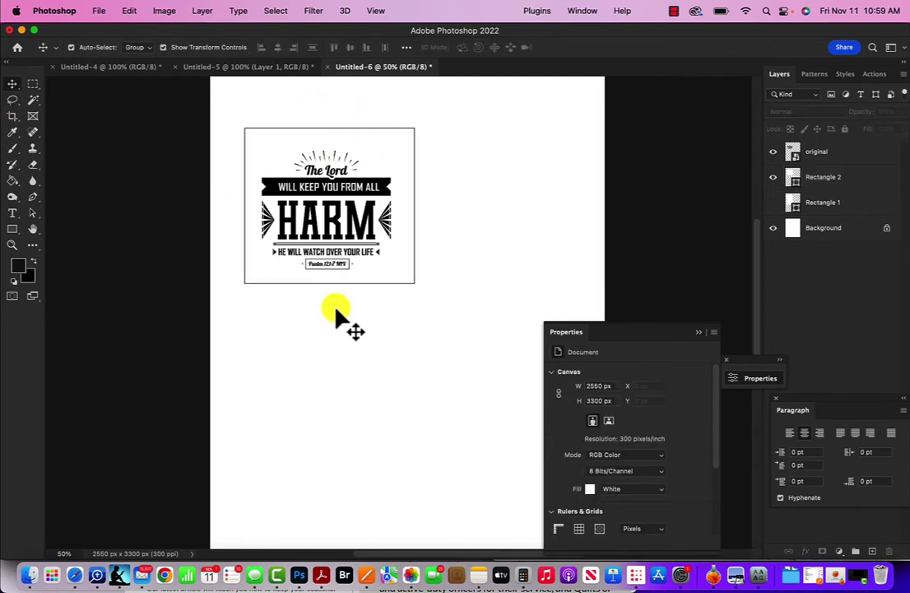
Step: Align the verse and its surrounding frame on their horizontal centers, deselect them and collapse the shape properties
{"action": "left_click_drag", "start_coordinate": [331, 102], "coordinate": [333, 262]}
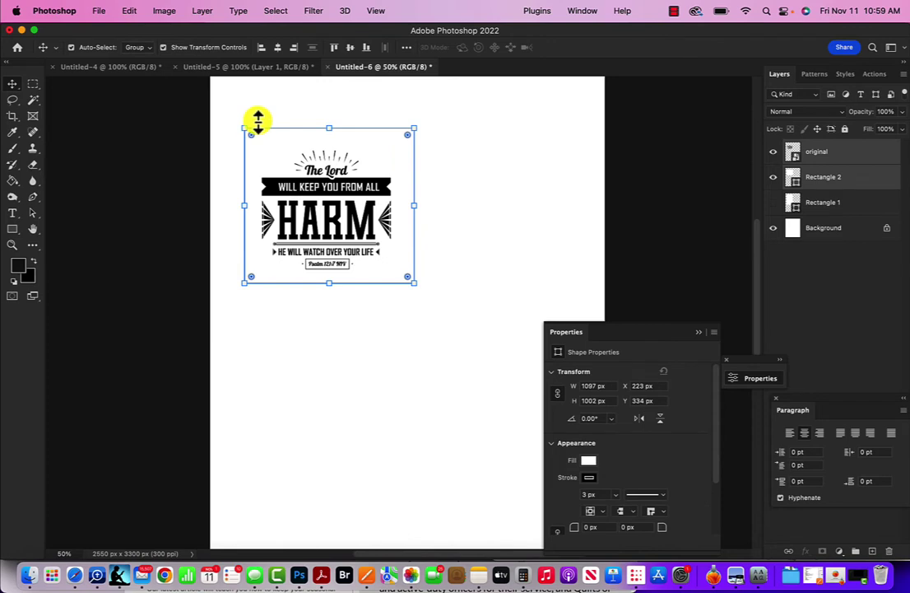
{"action": "left_click", "coordinate": [277, 47]}
{"action": "left_click", "coordinate": [487, 187]}
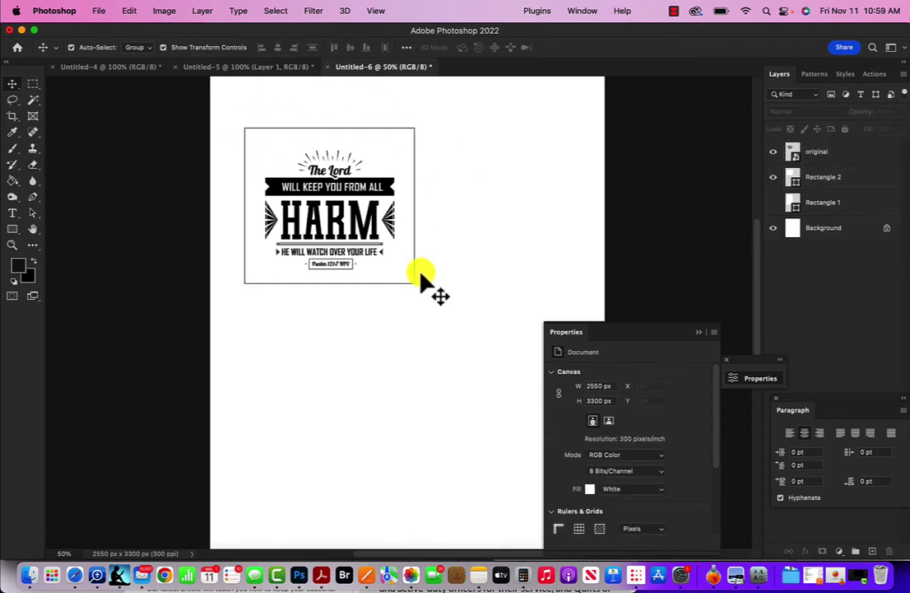
{"action": "left_click", "coordinate": [702, 333]}
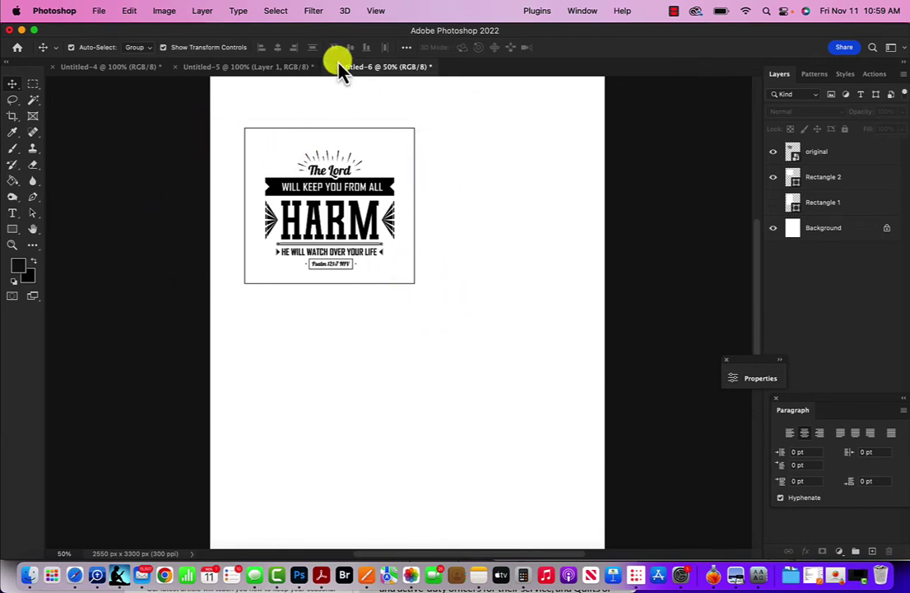
Step: Look at the finished tag in Untitled-4, return to Untitled-6 and group the verse layer with its frame layer
{"action": "left_click", "coordinate": [120, 67]}
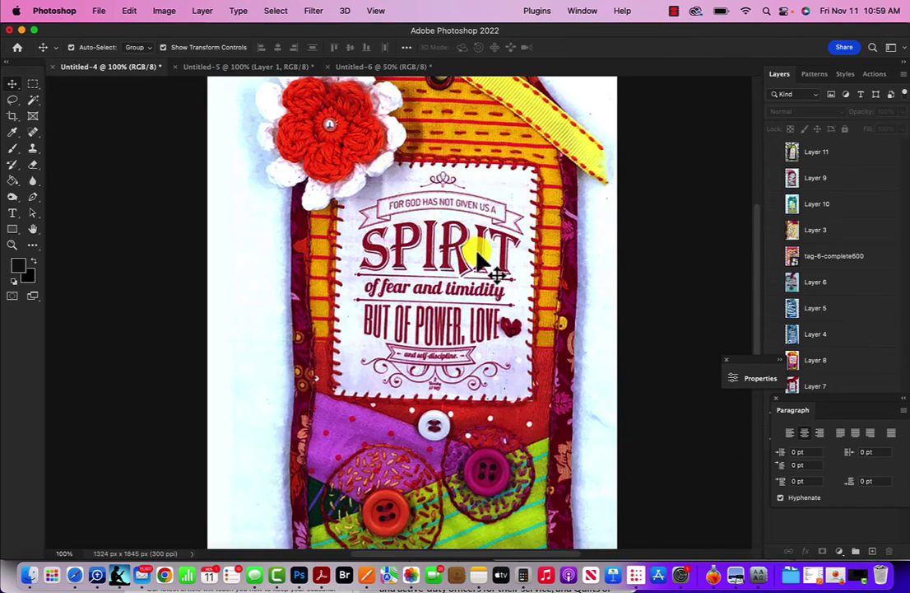
{"action": "left_click", "coordinate": [384, 66]}
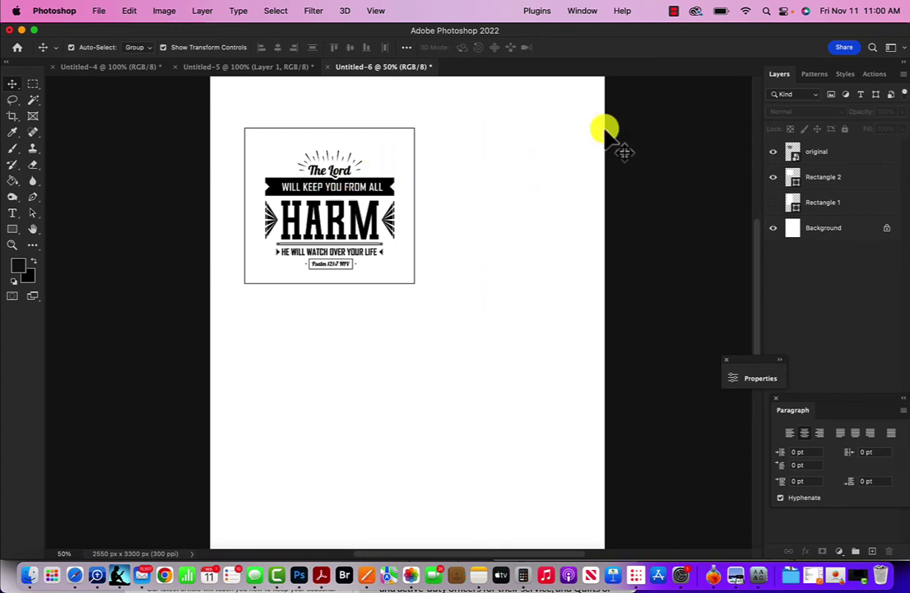
{"action": "left_click", "coordinate": [833, 152]}
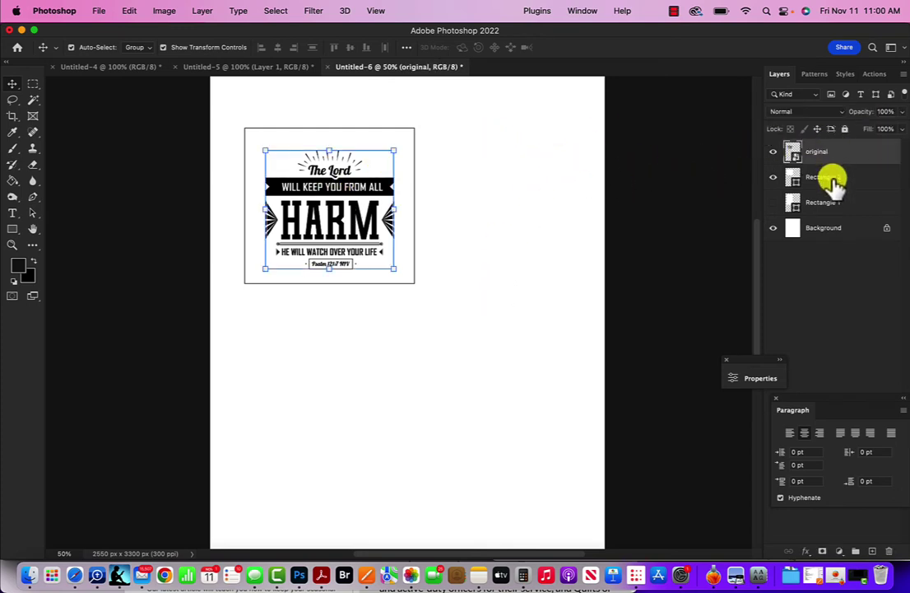
{"action": "left_click", "coordinate": [835, 183], "text": "shift"}
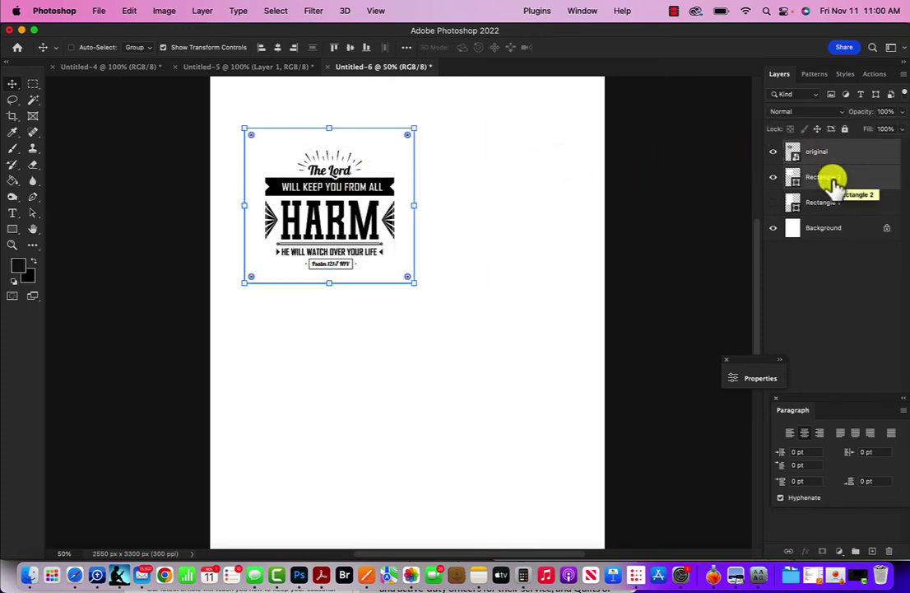
{"action": "key", "text": "super+g"}
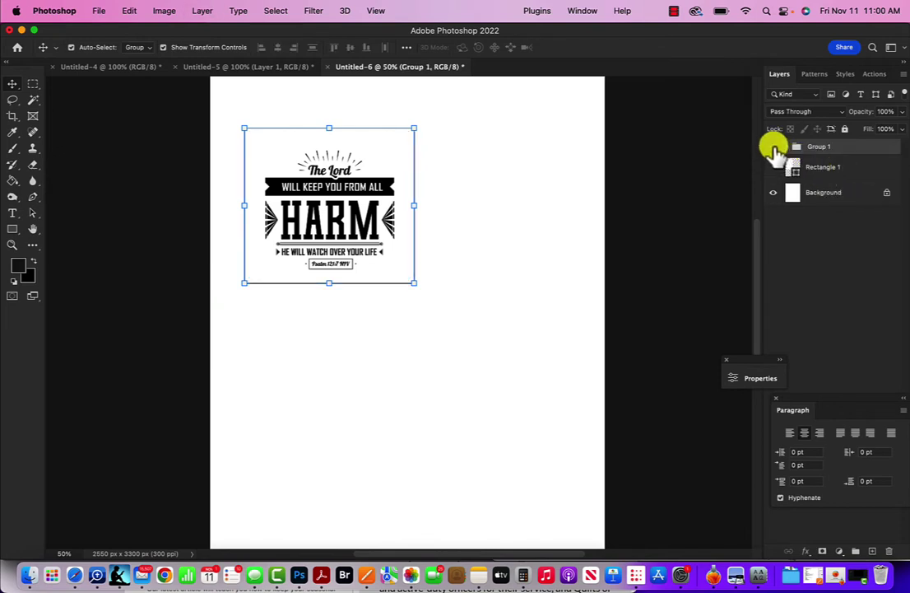
Step: Hide the verse group, show the 3.5 × 6 inch rectangle layer and rename it Tag Template
{"action": "left_click", "coordinate": [774, 148]}
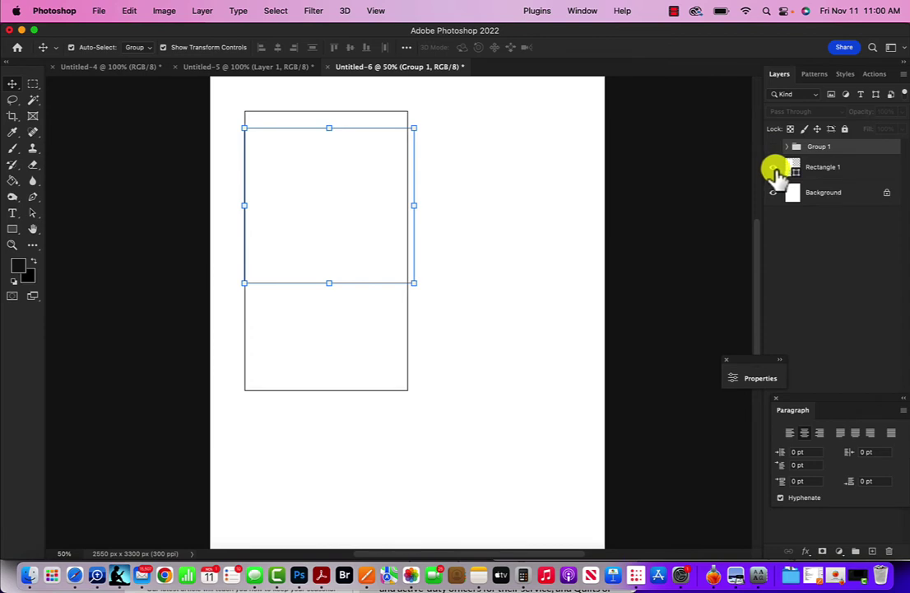
{"action": "left_click", "coordinate": [828, 170]}
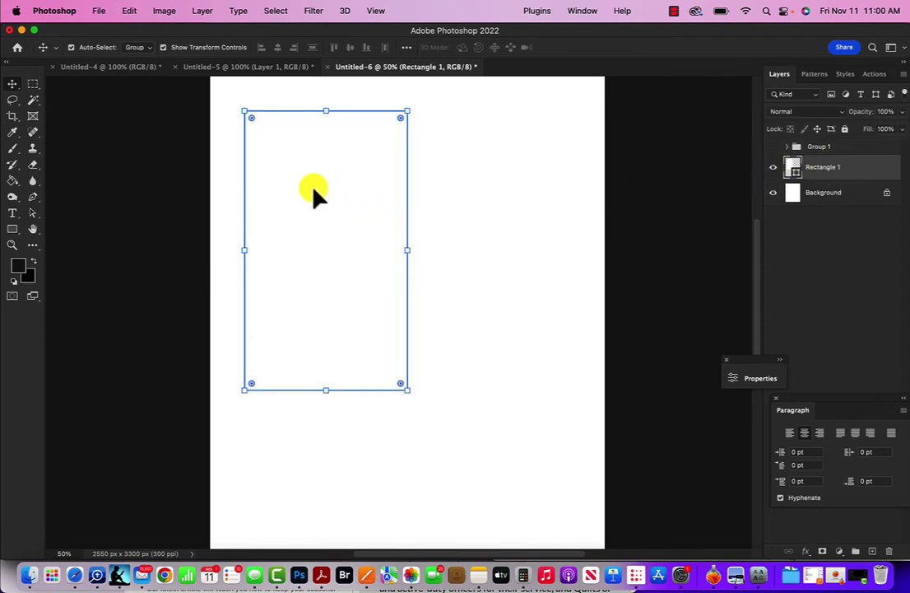
{"action": "double_click", "coordinate": [828, 167]}
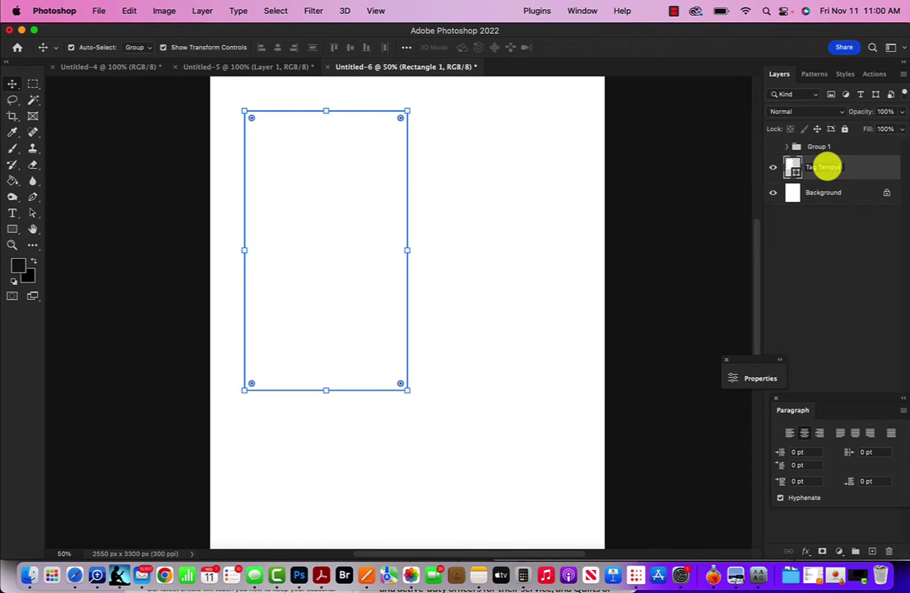
{"action": "key", "text": "Return"}
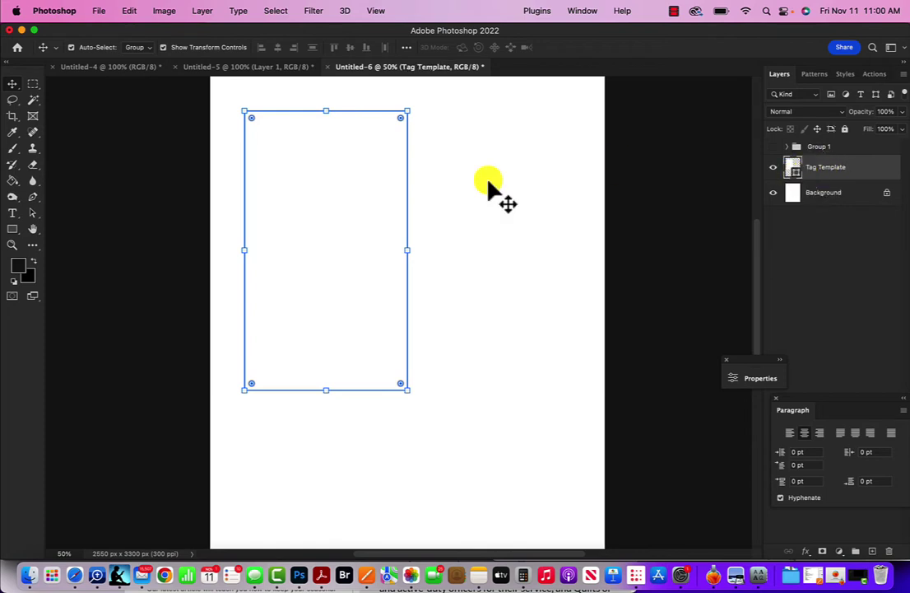
Step: Move the tag template to the right half of the page, show the verse group and move it to the lower left, then deselect
{"action": "left_click_drag", "start_coordinate": [335, 225], "coordinate": [479, 216]}
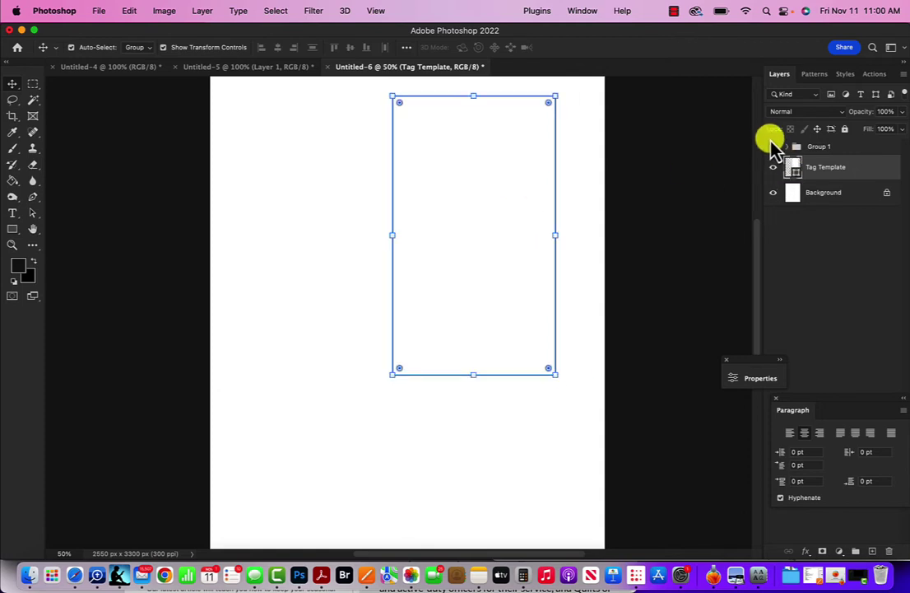
{"action": "left_click", "coordinate": [773, 145]}
{"action": "left_click_drag", "start_coordinate": [328, 159], "coordinate": [313, 426]}
{"action": "left_click", "coordinate": [278, 246]}
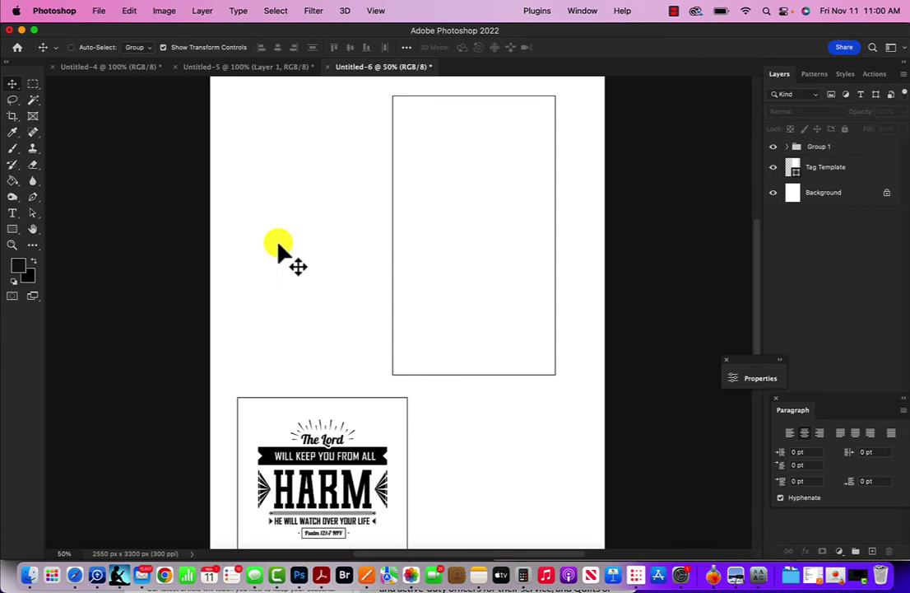
{"action": "key", "text": "super+minus"}
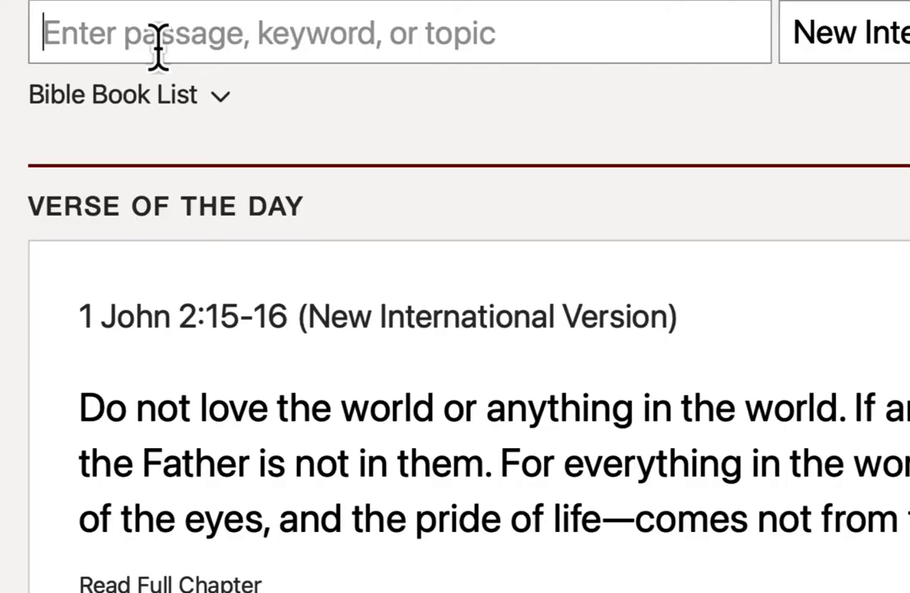
Step: Switch to the Bible website, look up Romans 8:28 in the New International Version and copy the verse text
{"action": "left_click", "coordinate": [159, 45]}
{"action": "type", "text": "rom"}
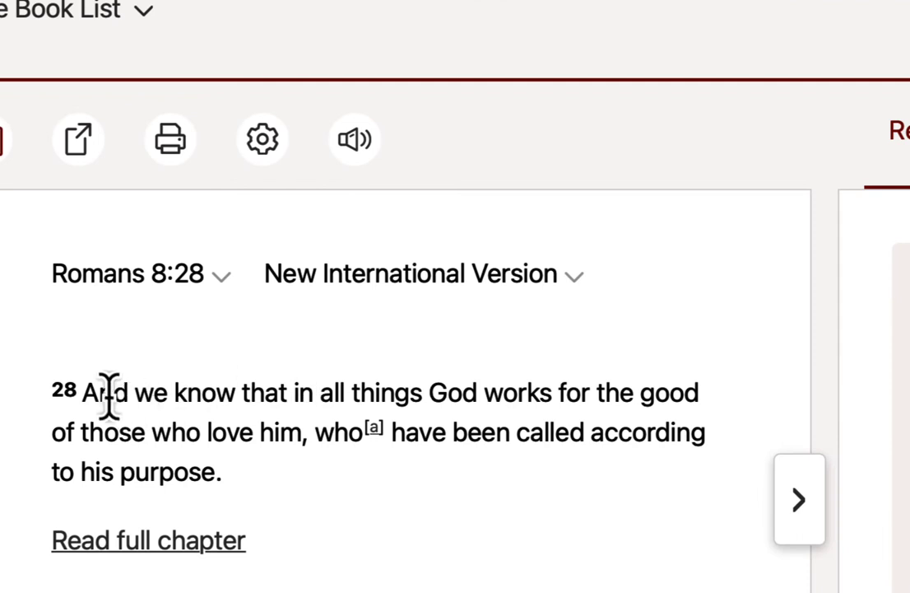
{"action": "left_click_drag", "start_coordinate": [90, 389], "coordinate": [304, 498]}
{"action": "key", "text": "super+c"}
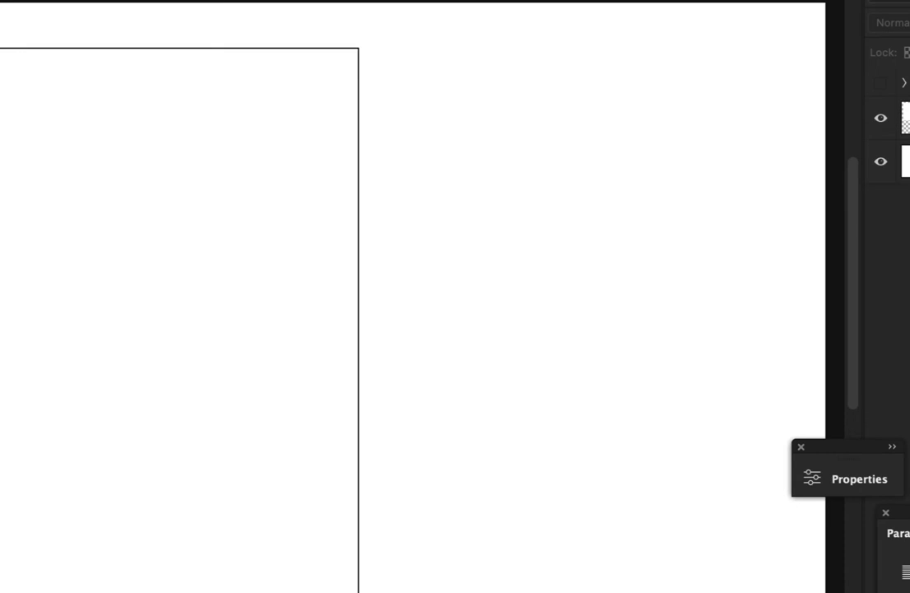
Step: Return to Photoshop, draw a paragraph text box inside the tag template and paste the copied verse into it
{"action": "left_click_drag", "start_coordinate": [18, 74], "coordinate": [316, 400]}
{"action": "key", "text": "super+v"}
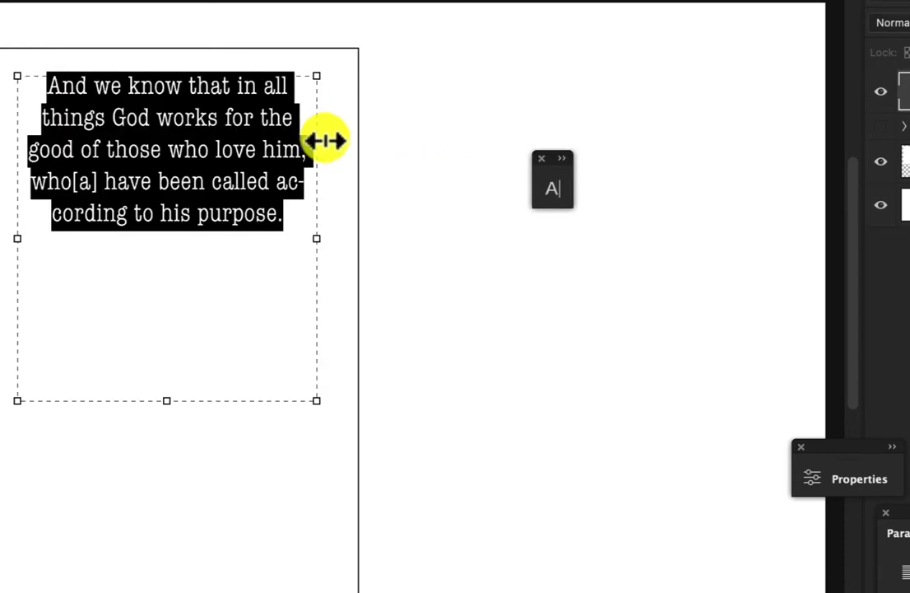
{"action": "key", "text": "super+Return"}
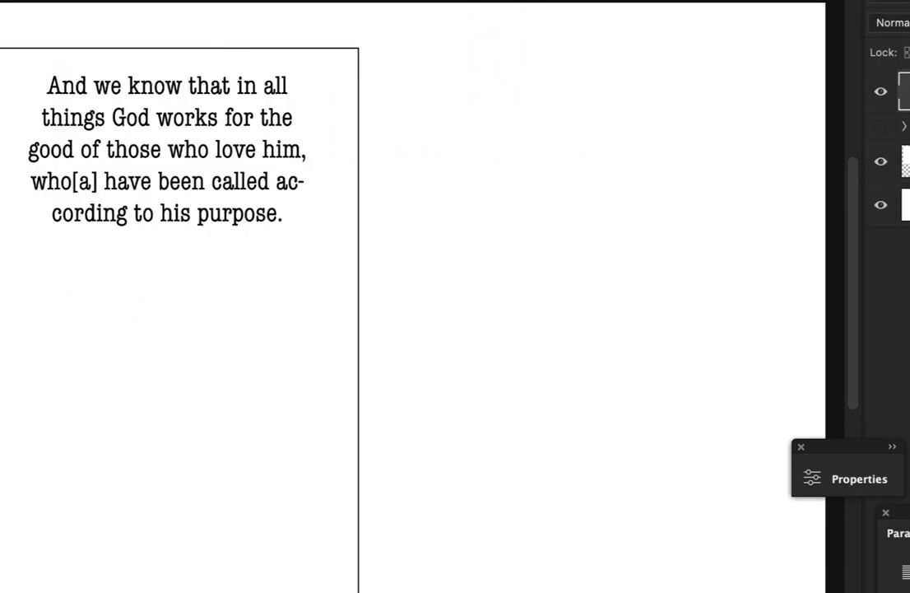
Step: Move the character settings clear of the verse and set the leading of the whole verse text to 36 pt
{"action": "left_click_drag", "start_coordinate": [346, 188], "coordinate": [456, 80]}
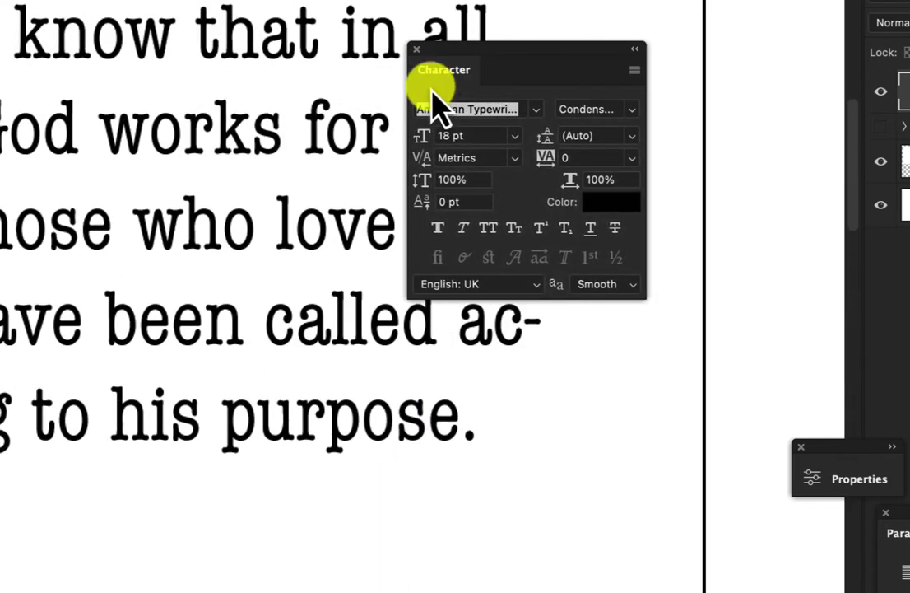
{"action": "left_click_drag", "start_coordinate": [477, 45], "coordinate": [701, 3]}
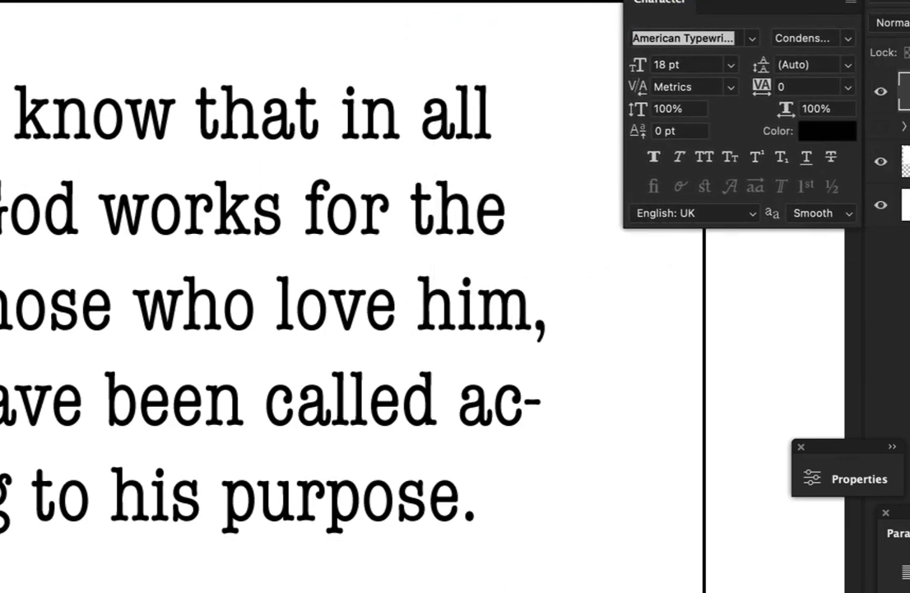
{"action": "key", "text": "ctrl+minus"}
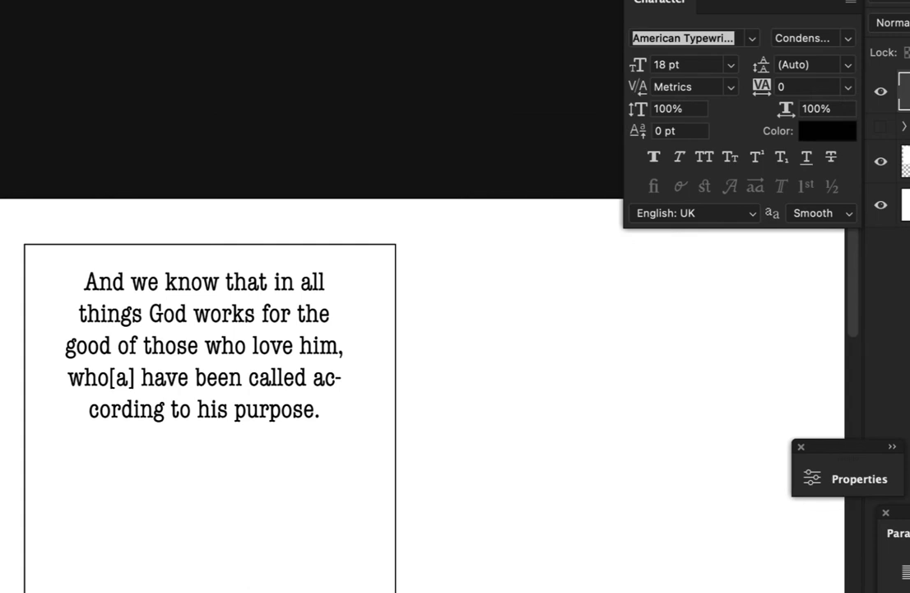
{"action": "key", "text": "ctrl+minus"}
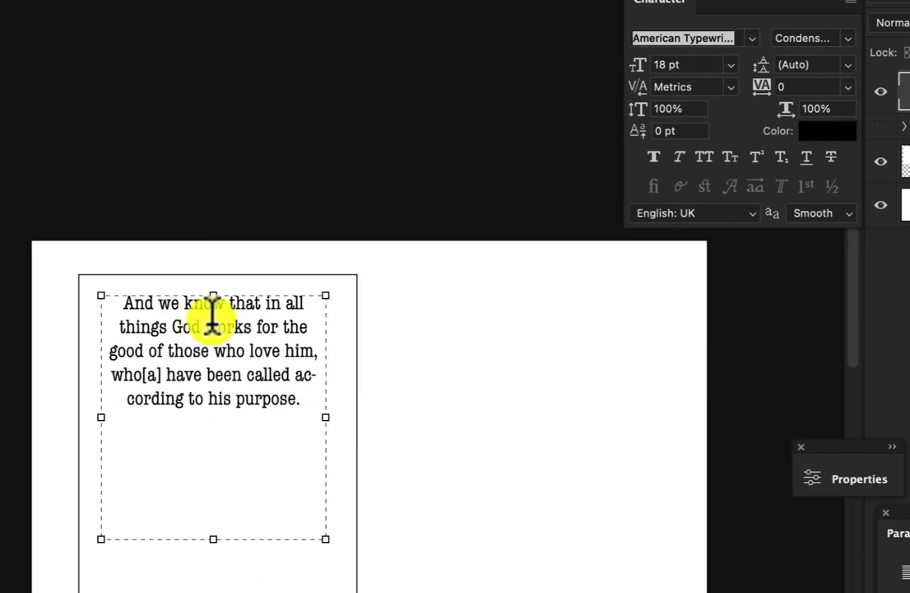
{"action": "double_click", "coordinate": [212, 323]}
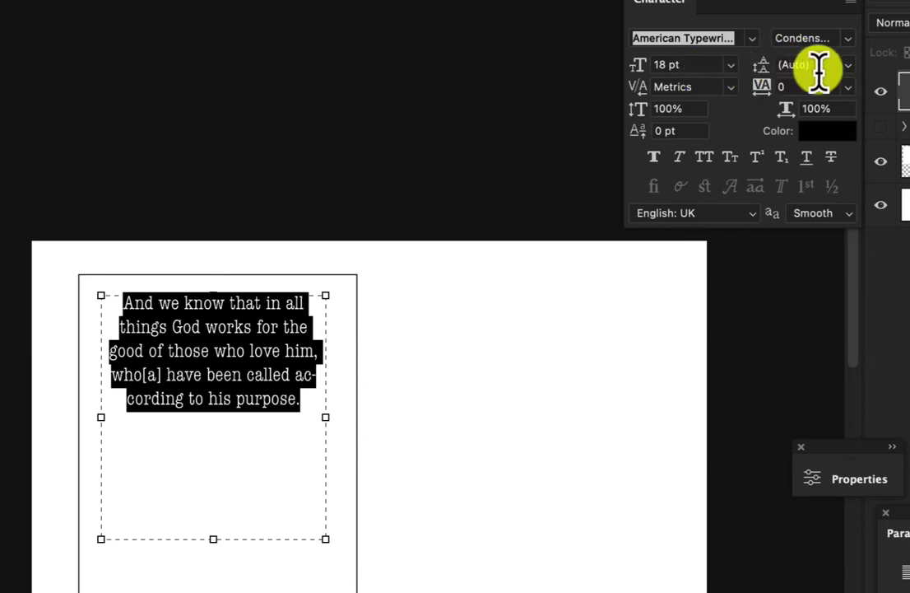
{"action": "left_click", "coordinate": [847, 66]}
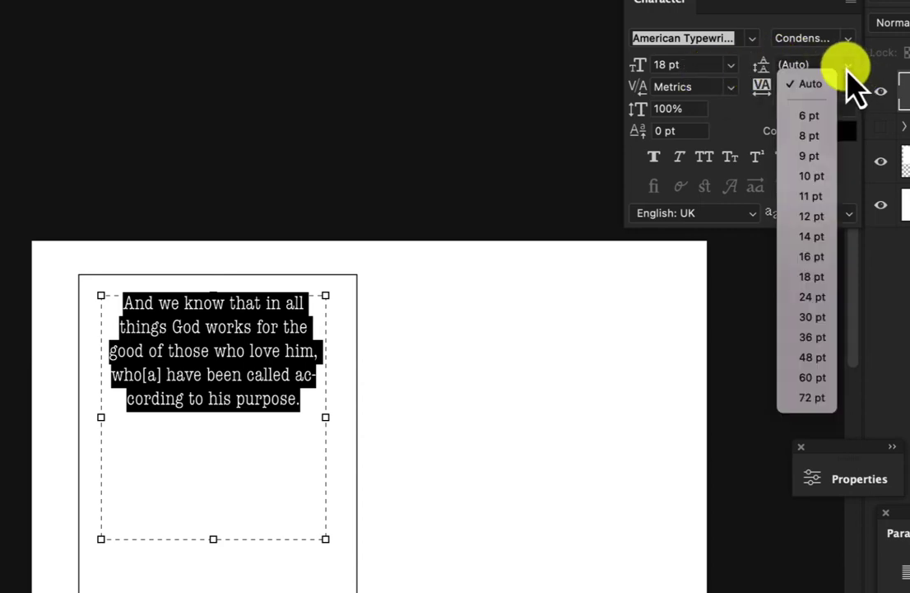
{"action": "left_click", "coordinate": [815, 298]}
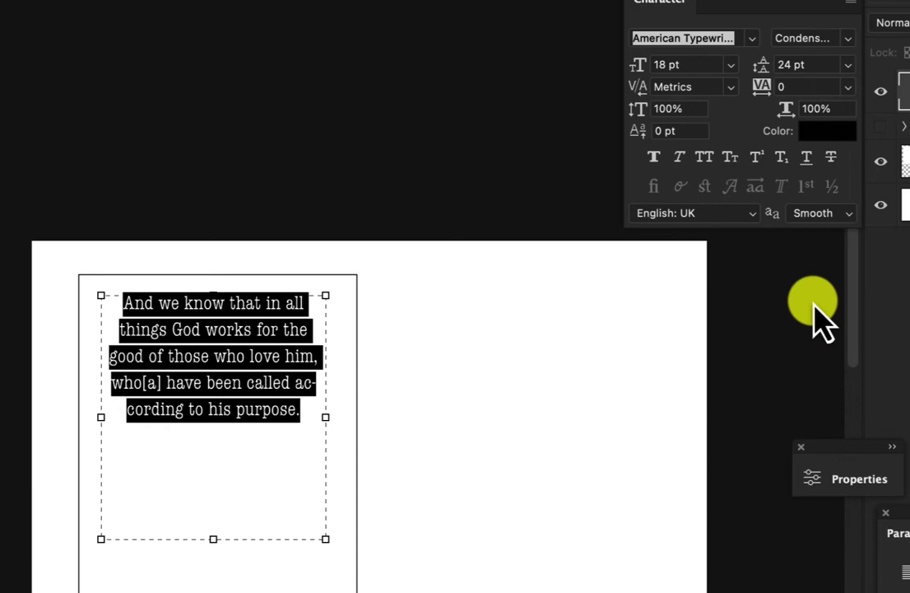
{"action": "left_click", "coordinate": [843, 65]}
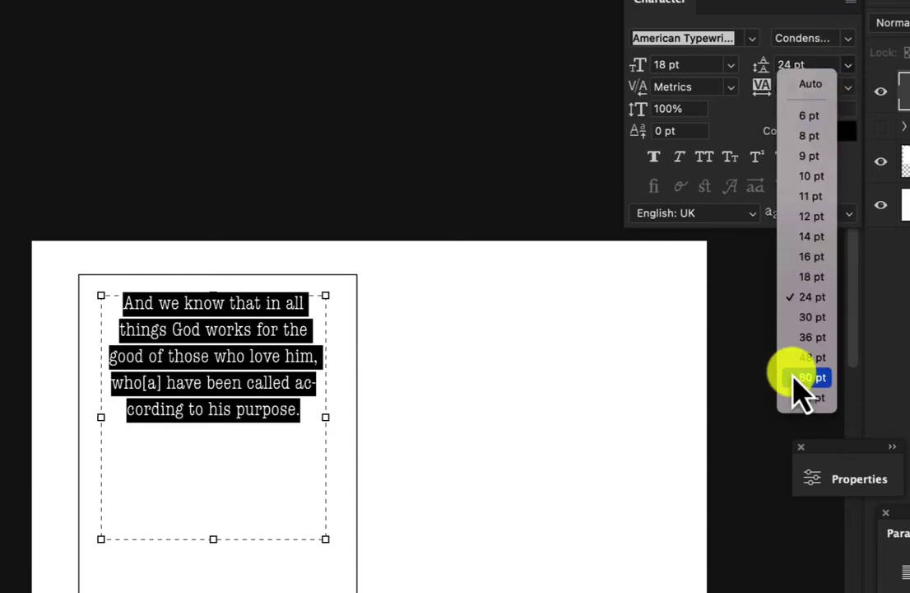
{"action": "left_click", "coordinate": [810, 337]}
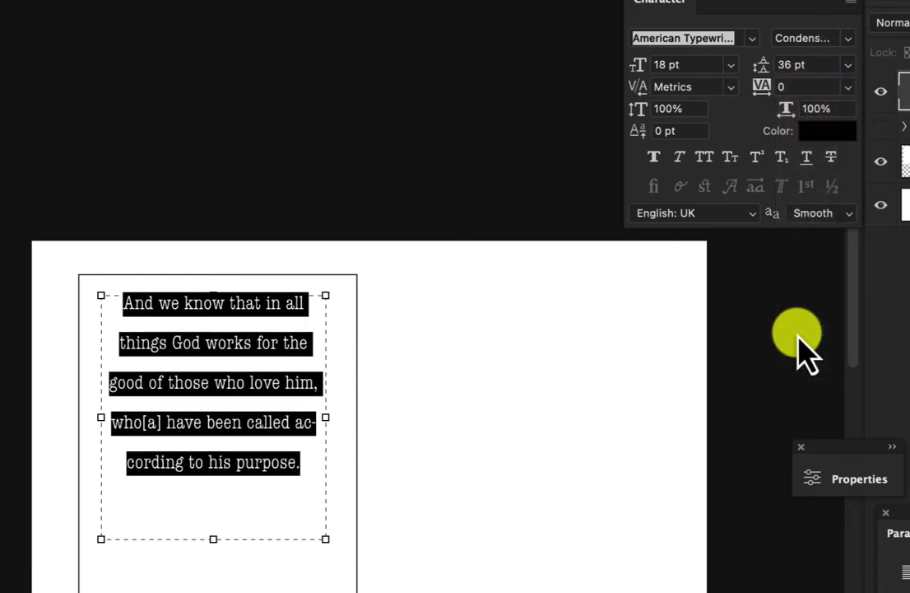
Step: Extend the text box downward and add the reference Romans 8:28 on a new line below the verse
{"action": "left_click_drag", "start_coordinate": [214, 539], "coordinate": [215, 592]}
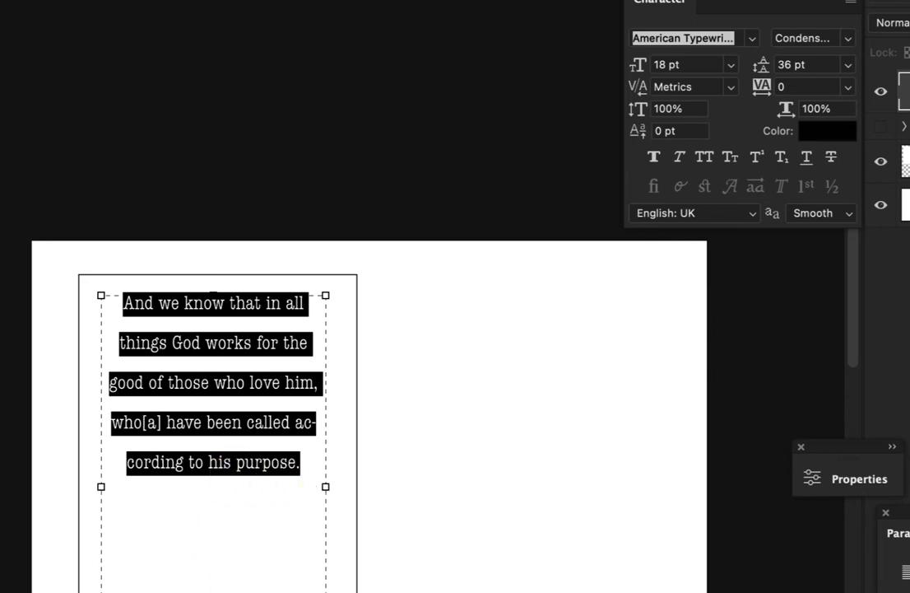
{"action": "left_click", "coordinate": [312, 458]}
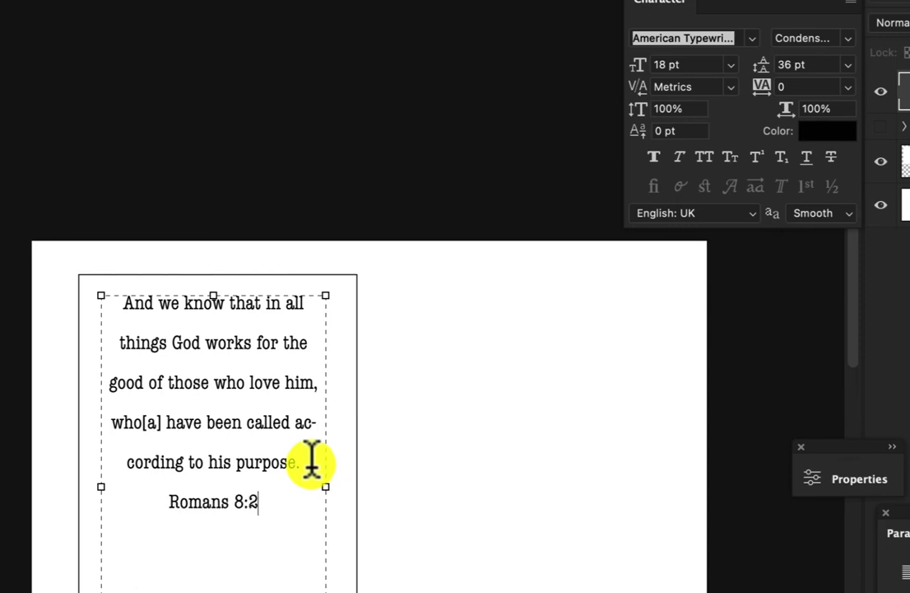
{"action": "key", "text": "Down"}
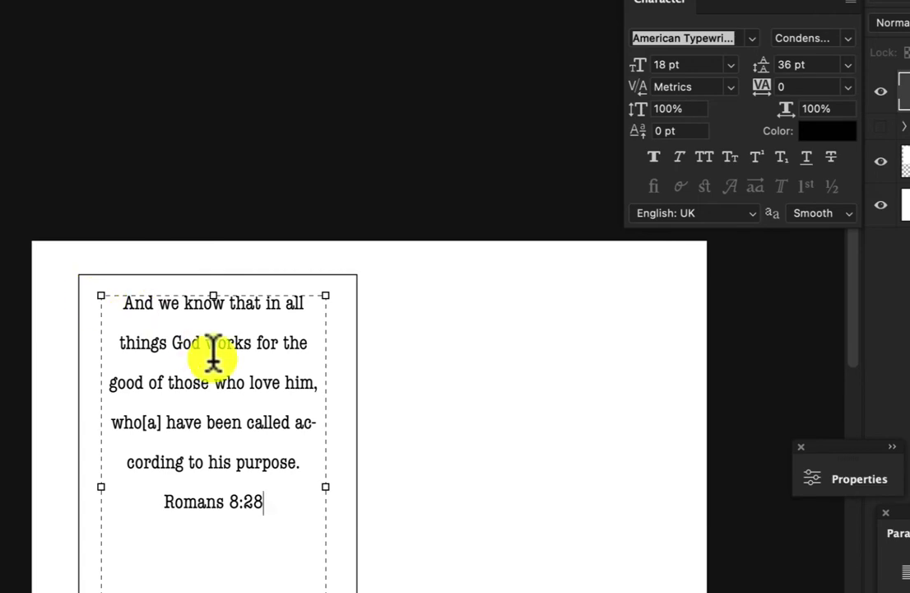
Step: Remove the opening "And" so the verse starts with "We know"
{"action": "scroll", "coordinate": [218, 375], "scroll_direction": "up", "scroll_amount": 3}
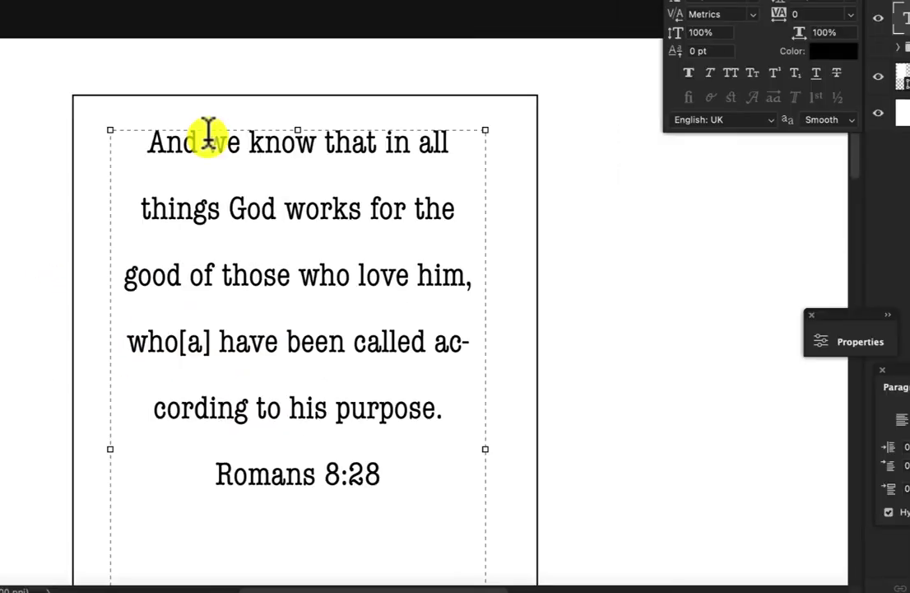
{"action": "left_click_drag", "start_coordinate": [222, 137], "coordinate": [111, 131]}
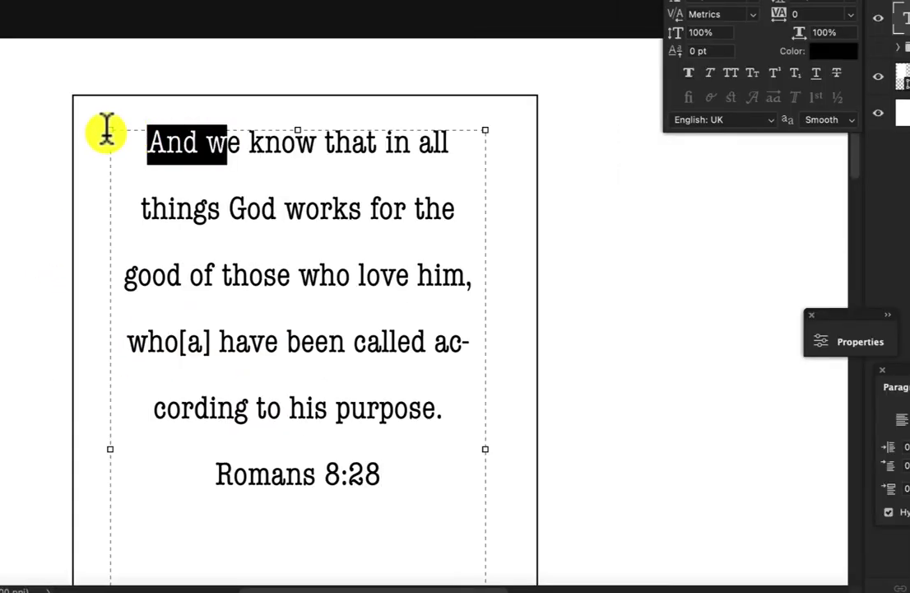
{"action": "type", "text": "W"}
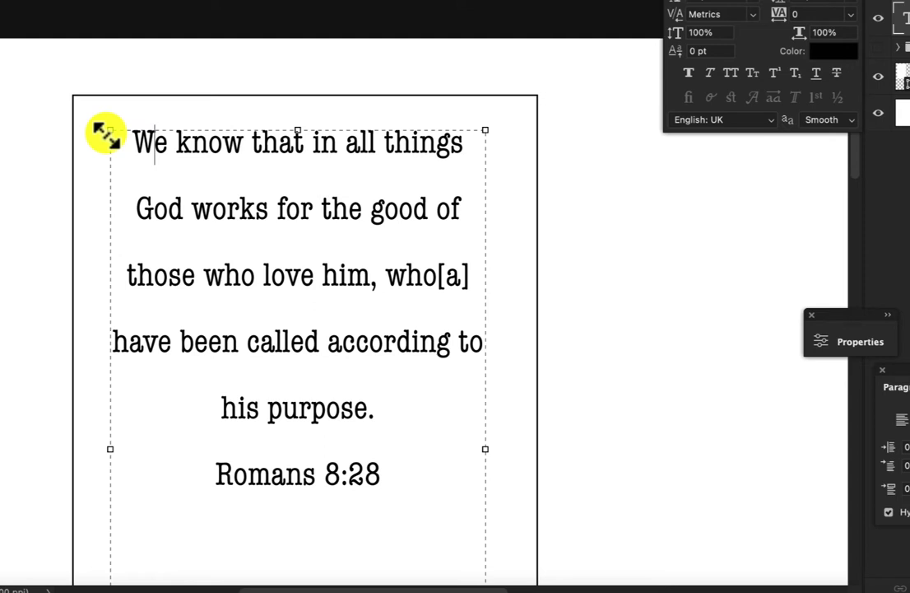
Step: Break the verse's opening into the lines "We know", "that in all things", "God works" and "for the good"
{"action": "left_click", "coordinate": [253, 136]}
{"action": "key", "text": "Return"}
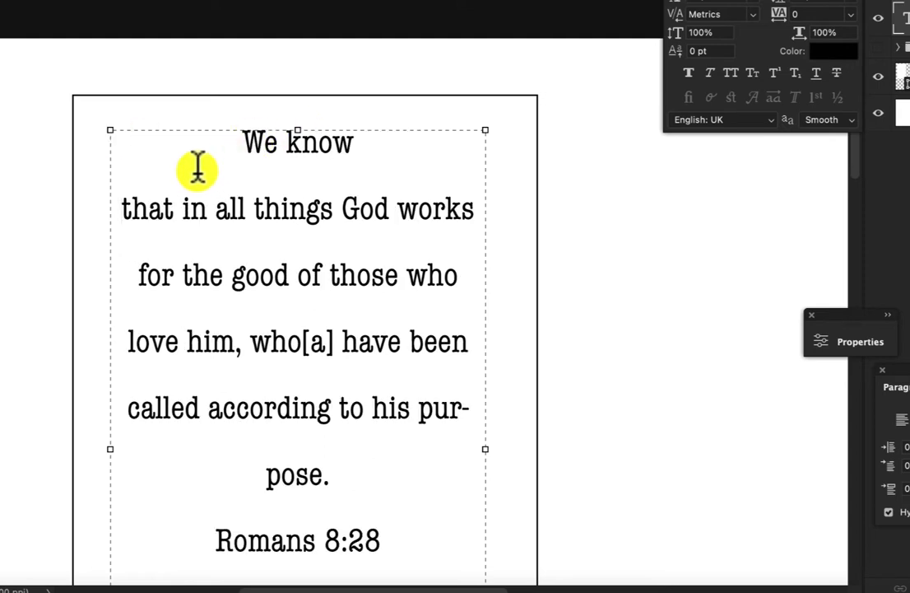
{"action": "left_click", "coordinate": [342, 201]}
{"action": "key", "text": "Return"}
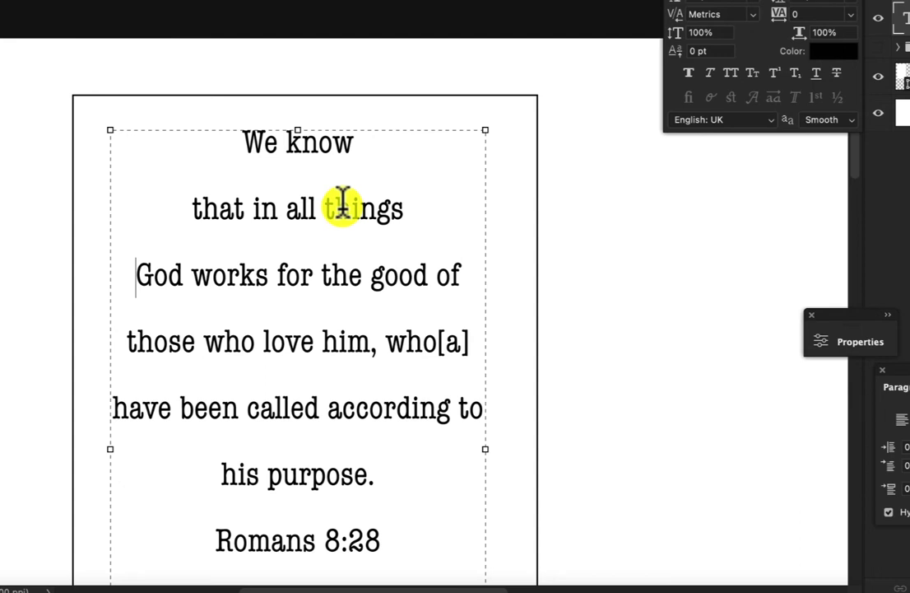
{"action": "left_click", "coordinate": [272, 272]}
{"action": "key", "text": "Return"}
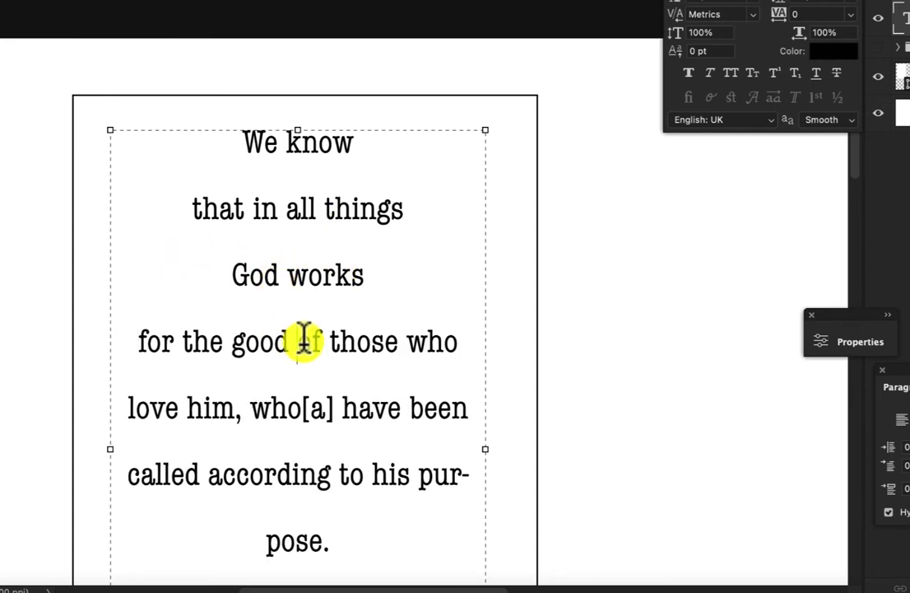
{"action": "left_click", "coordinate": [303, 340]}
{"action": "key", "text": "Return"}
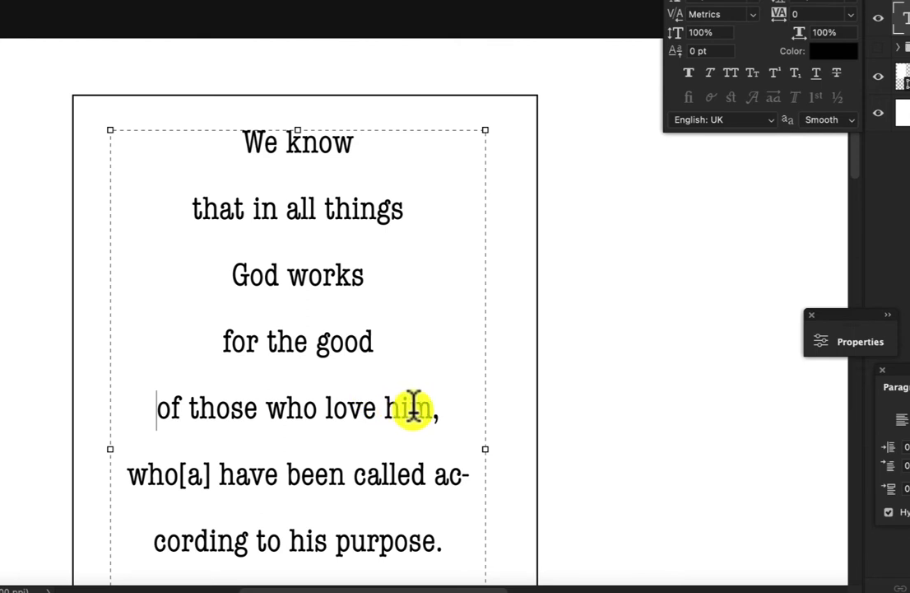
Step: Remove the "[a]" footnote mark and the comma after "him", and start a new line at "who"
{"action": "left_click", "coordinate": [206, 475]}
{"action": "key", "text": "BackSpace"}
{"action": "key", "text": "BackSpace"}
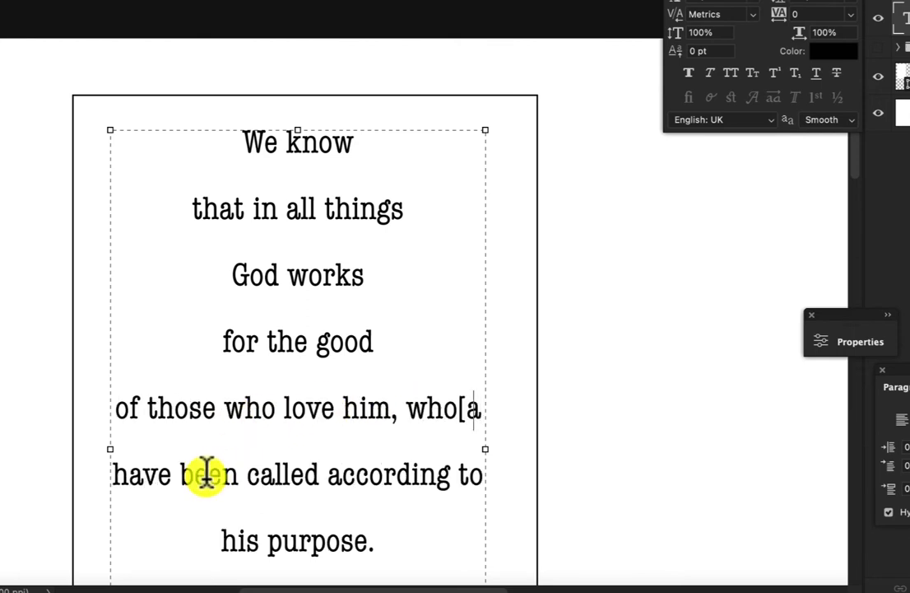
{"action": "key", "text": "BackSpace"}
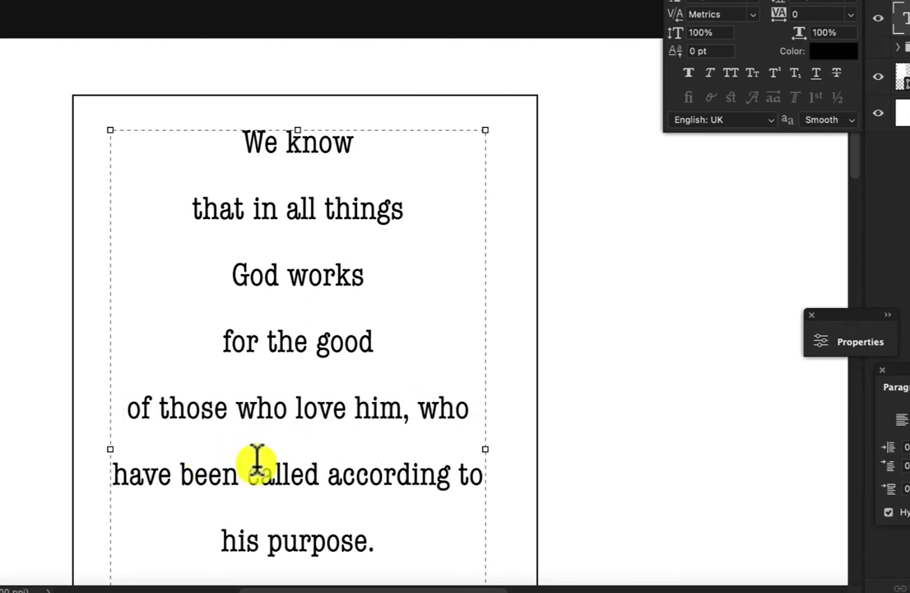
{"action": "left_click", "coordinate": [418, 405]}
{"action": "key", "text": "BackSpace"}
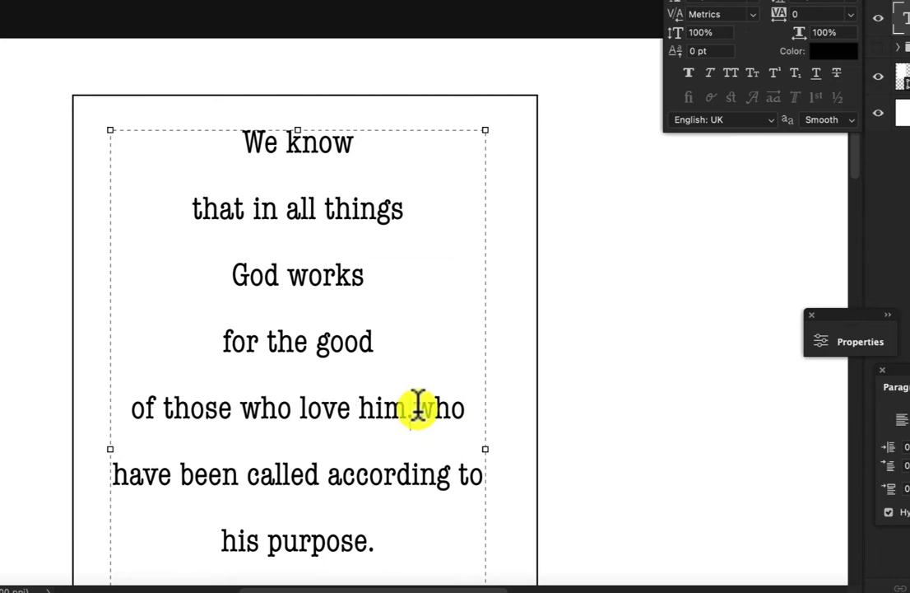
{"action": "key", "text": "Return"}
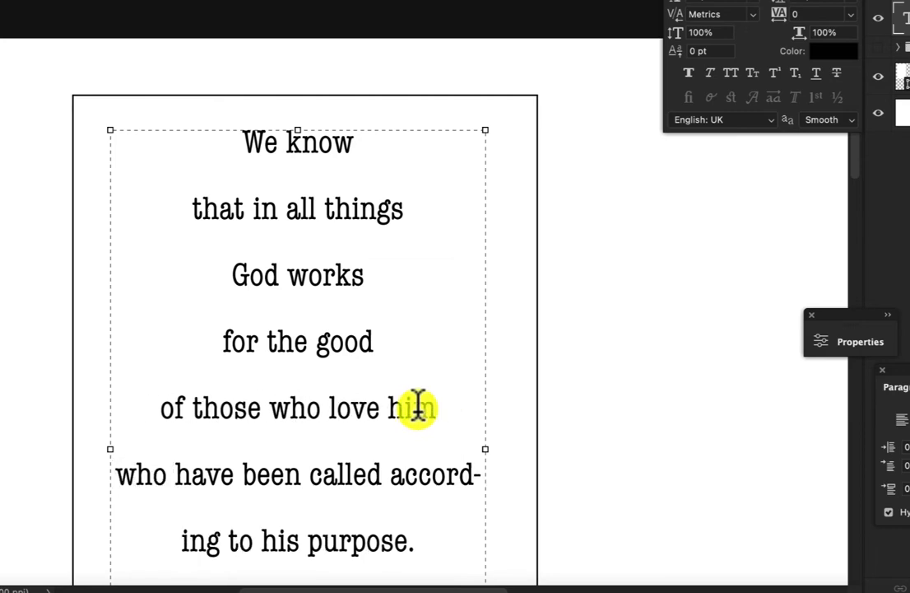
Step: Split the ending into "who have been", "called according" and "to his purpose", delete its final period, and commit the text
{"action": "scroll", "coordinate": [285, 486], "scroll_direction": "down", "scroll_amount": 5}
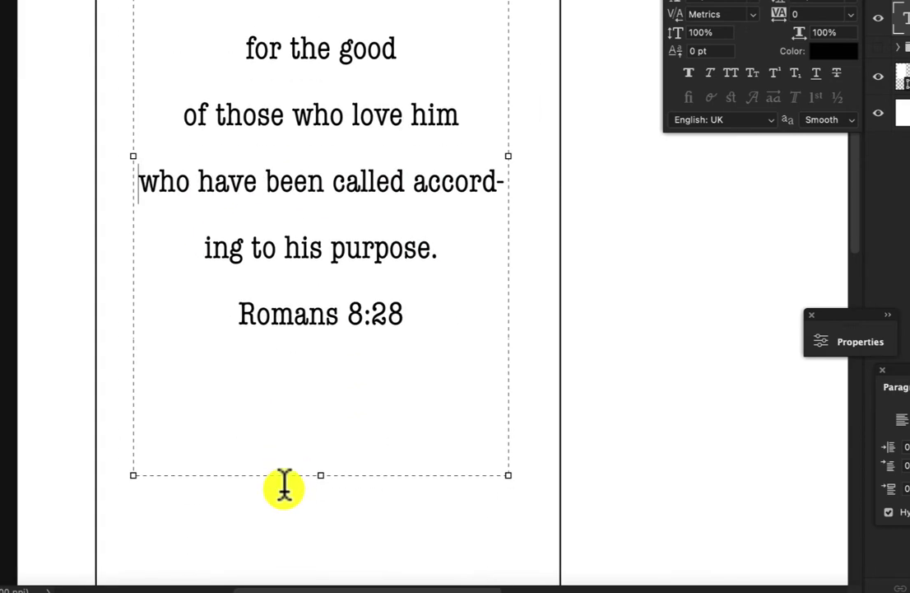
{"action": "left_click", "coordinate": [335, 179]}
{"action": "key", "text": "Return"}
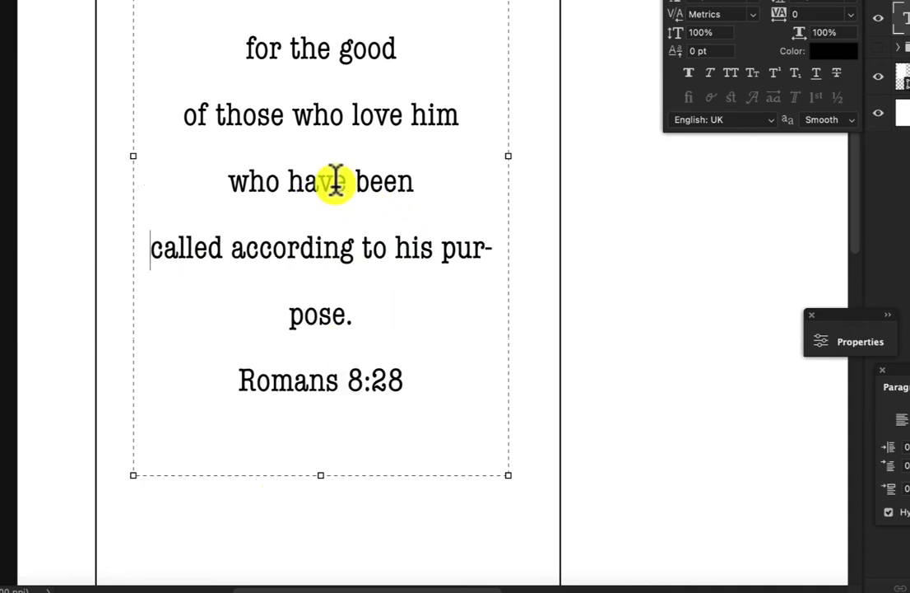
{"action": "left_click", "coordinate": [364, 244]}
{"action": "key", "text": "Return"}
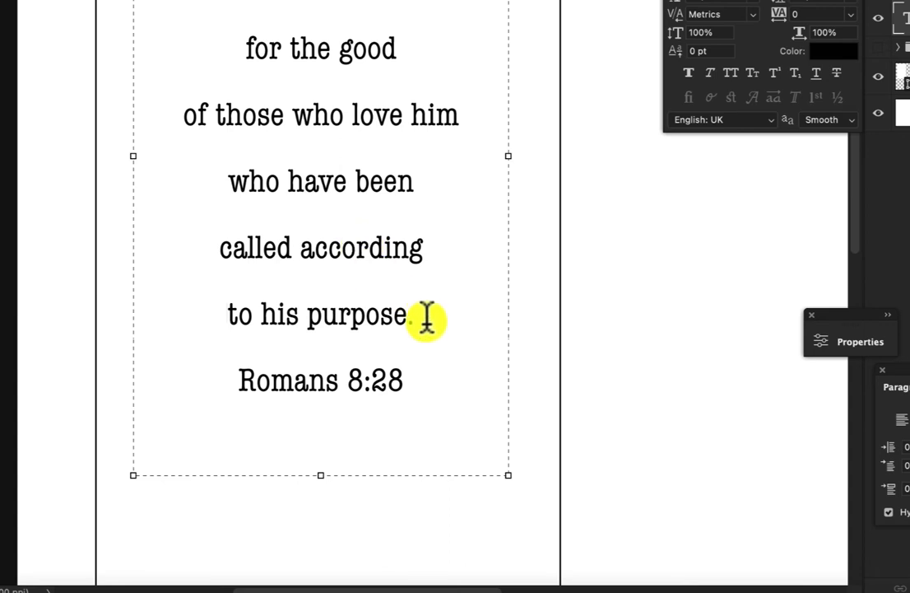
{"action": "key", "text": "Delete"}
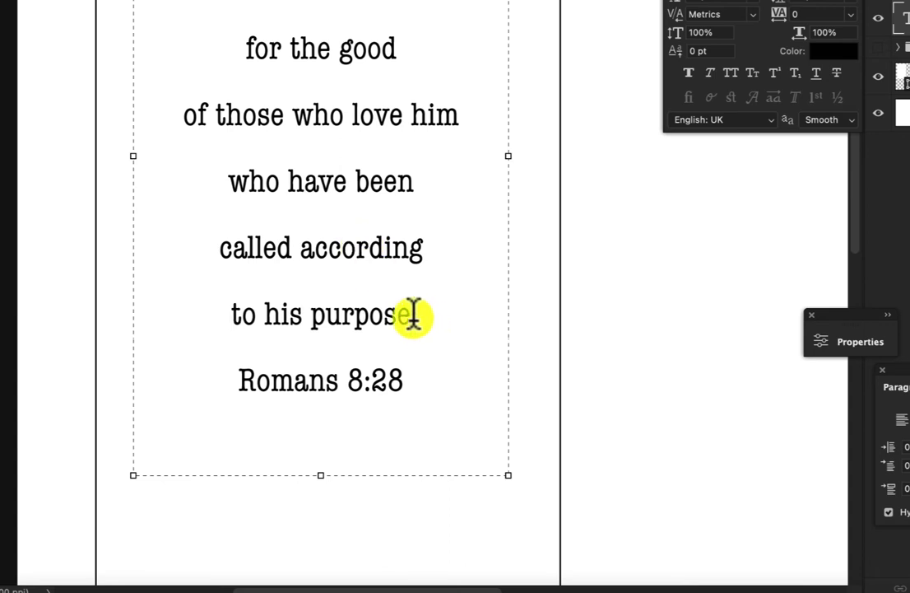
{"action": "scroll", "coordinate": [413, 315], "scroll_direction": "up", "scroll_amount": 5}
{"action": "scroll", "coordinate": [414, 315], "scroll_direction": "down", "scroll_amount": 3}
{"action": "scroll", "coordinate": [414, 315], "scroll_direction": "up", "scroll_amount": 2}
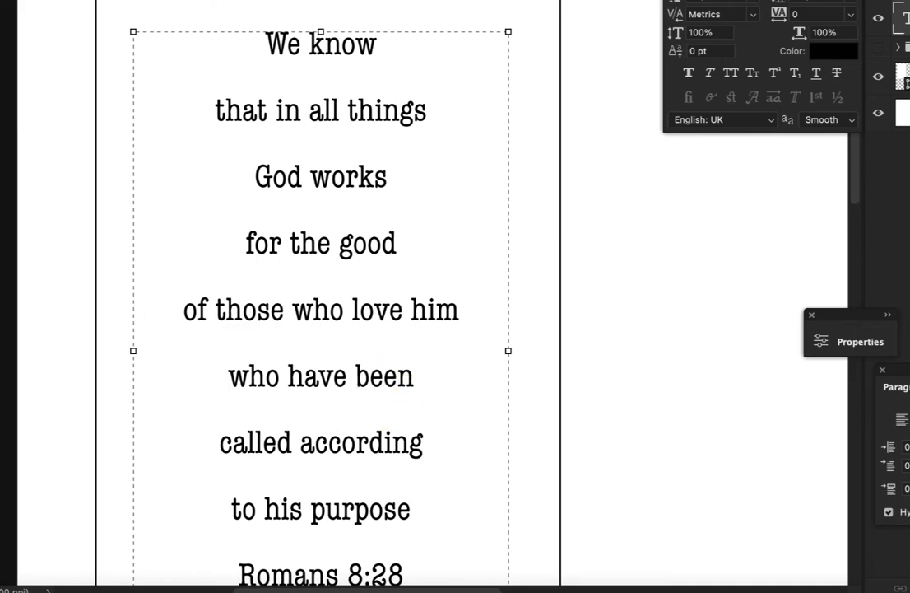
{"action": "key", "text": "ctrl+Return"}
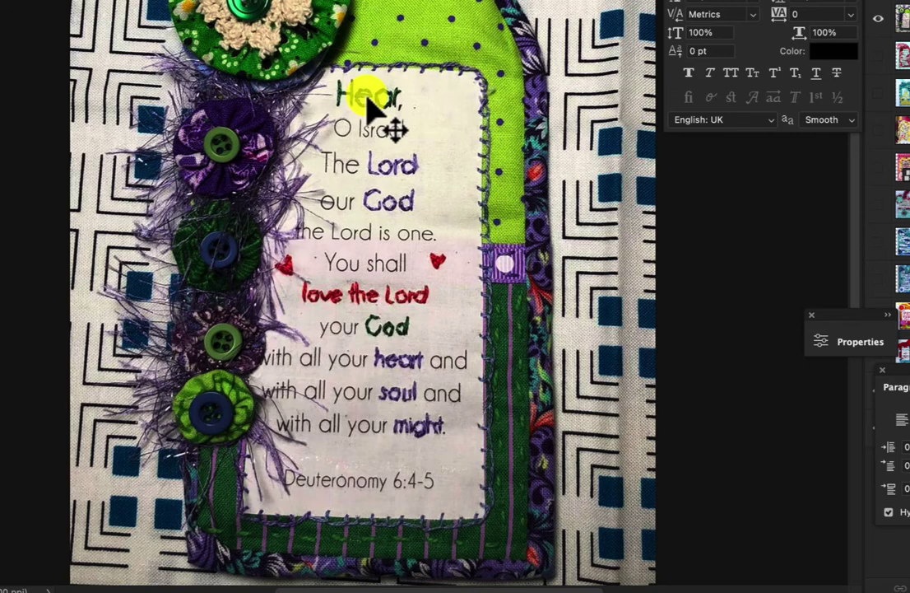
Step: Examine how the verses are laid out on the photographed sample fabric tags
{"action": "left_click", "coordinate": [392, 178]}
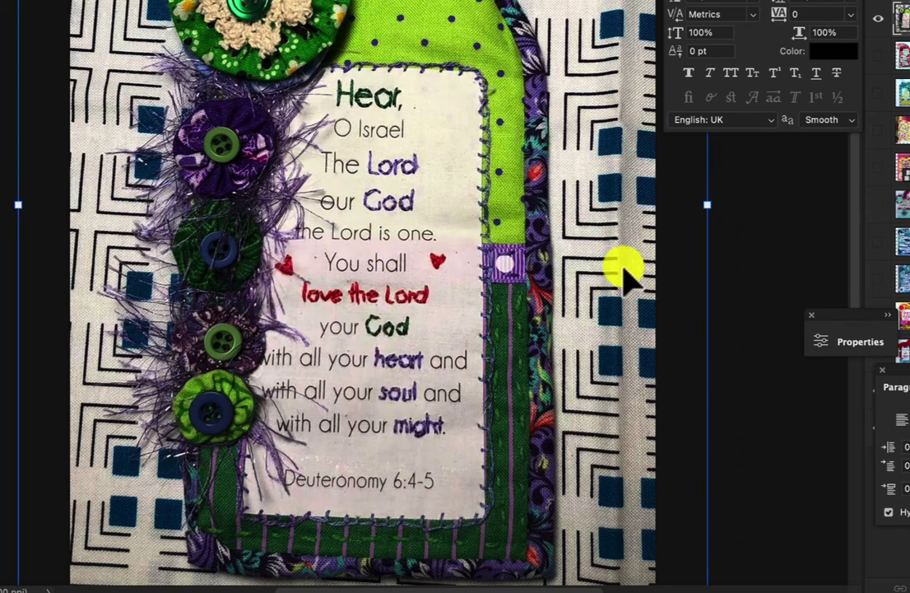
{"action": "left_click", "coordinate": [879, 20]}
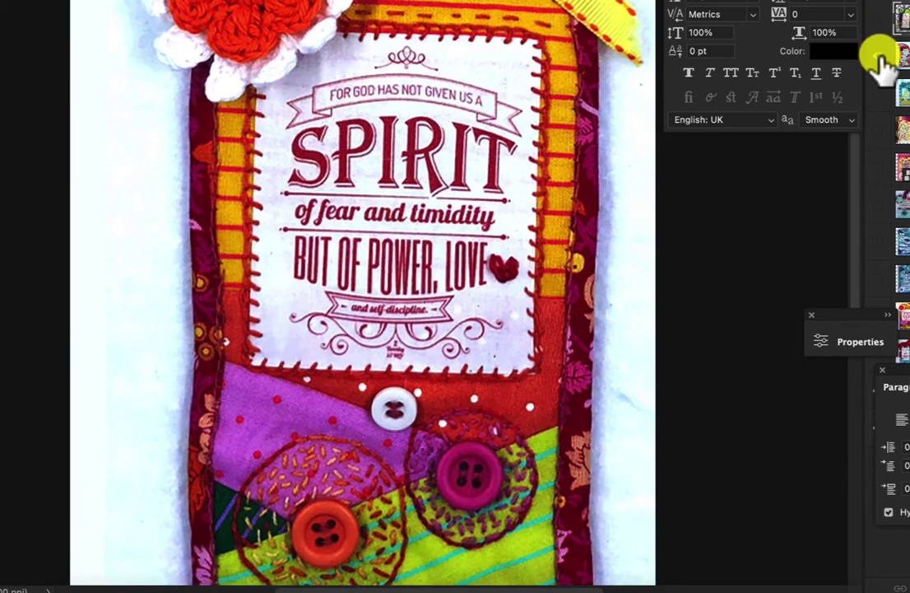
{"action": "left_click", "coordinate": [881, 58]}
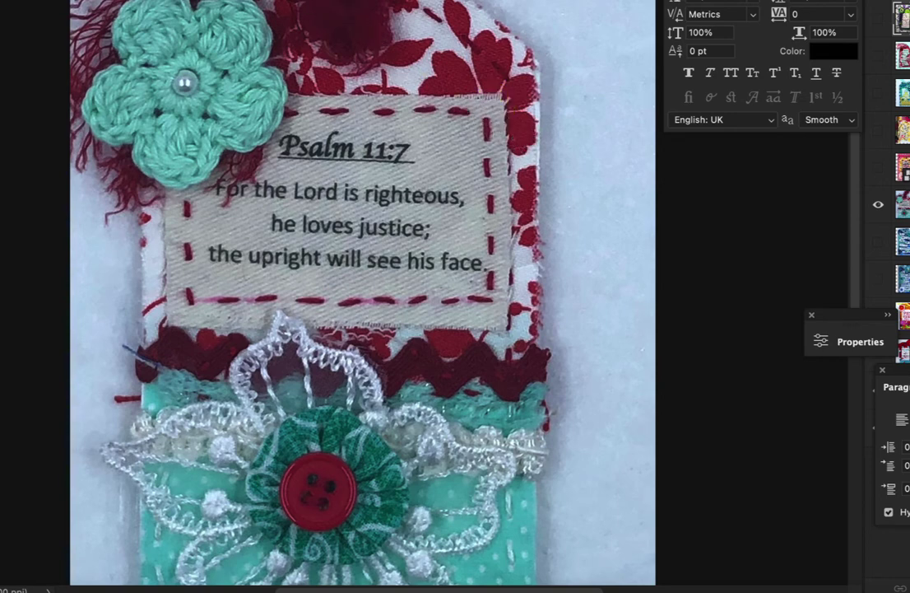
{"action": "left_click", "coordinate": [472, 148]}
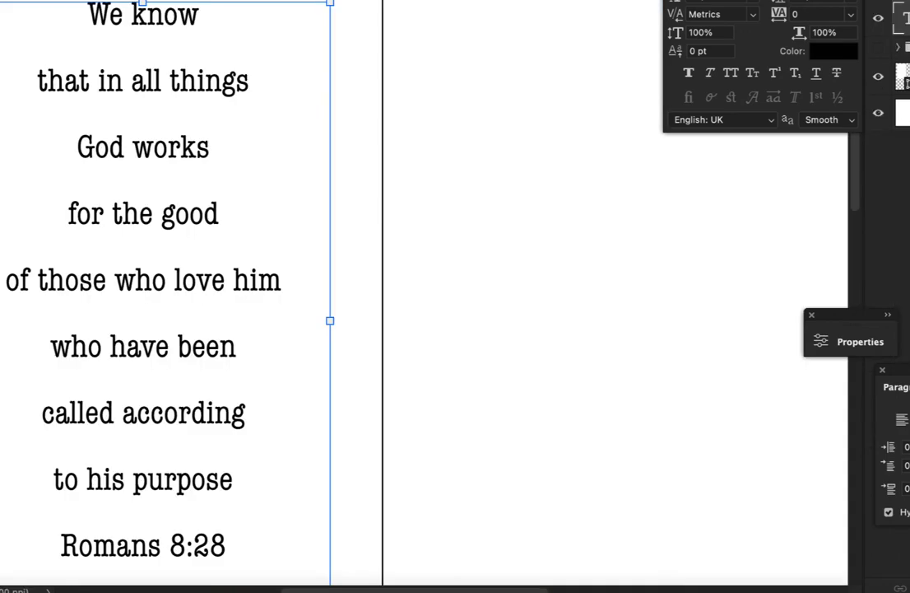
Step: Scale the verse down proportionally and centre it inside the tag template outline
{"action": "scroll", "coordinate": [370, 132], "scroll_direction": "down", "scroll_amount": 3}
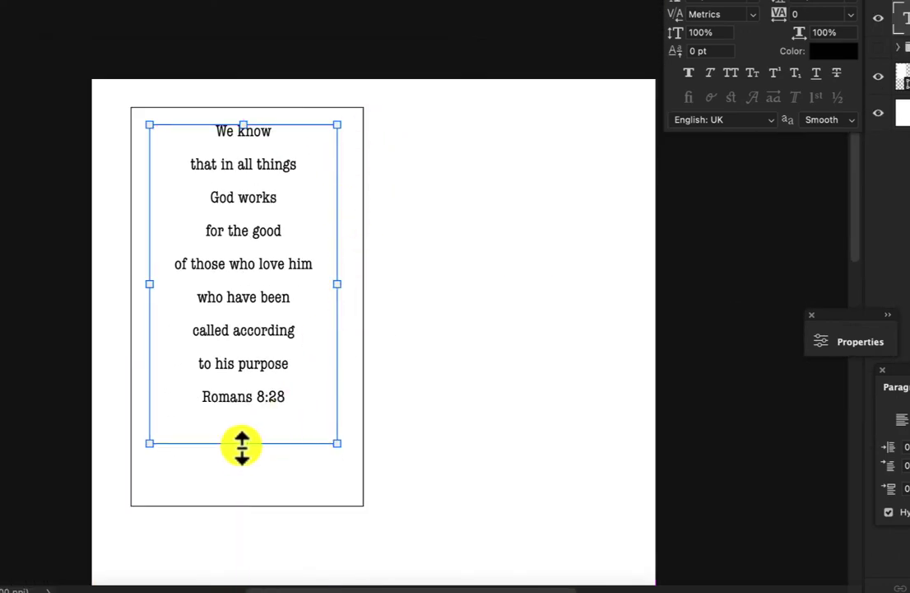
{"action": "left_click_drag", "start_coordinate": [242, 443], "coordinate": [242, 430]}
{"action": "left_click", "coordinate": [444, 148]}
{"action": "left_click", "coordinate": [354, 130]}
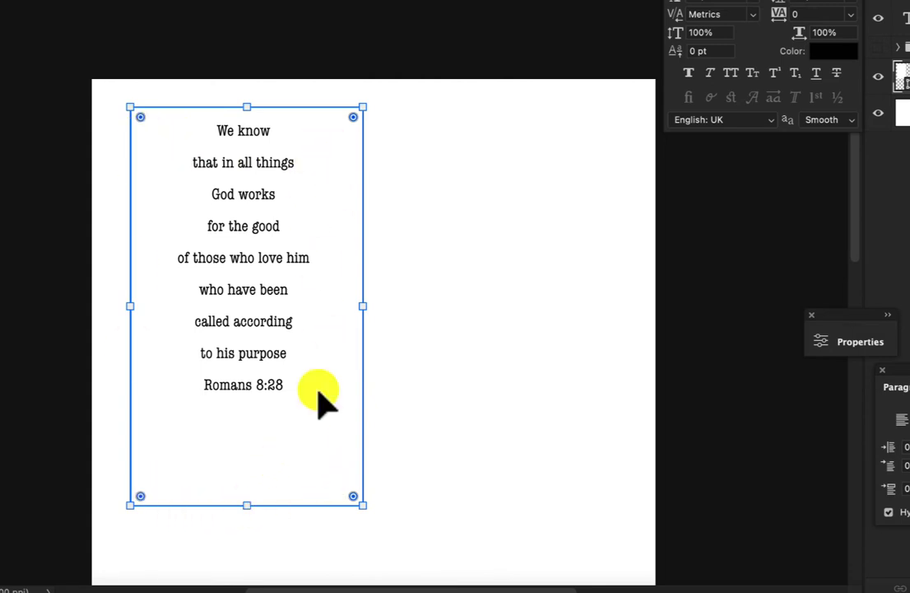
{"action": "double_click", "coordinate": [274, 362]}
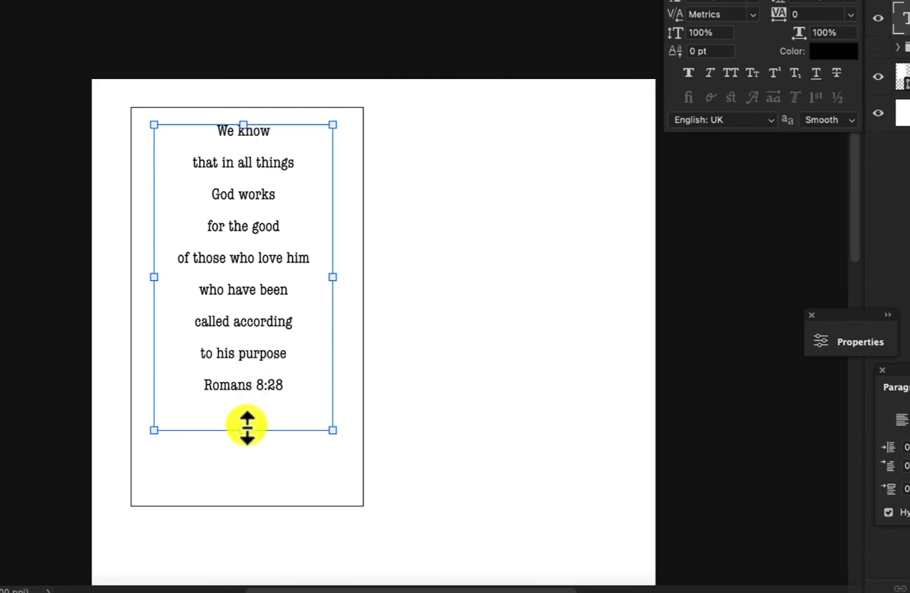
{"action": "left_click_drag", "start_coordinate": [245, 429], "coordinate": [242, 386]}
{"action": "left_click_drag", "start_coordinate": [258, 194], "coordinate": [259, 242]}
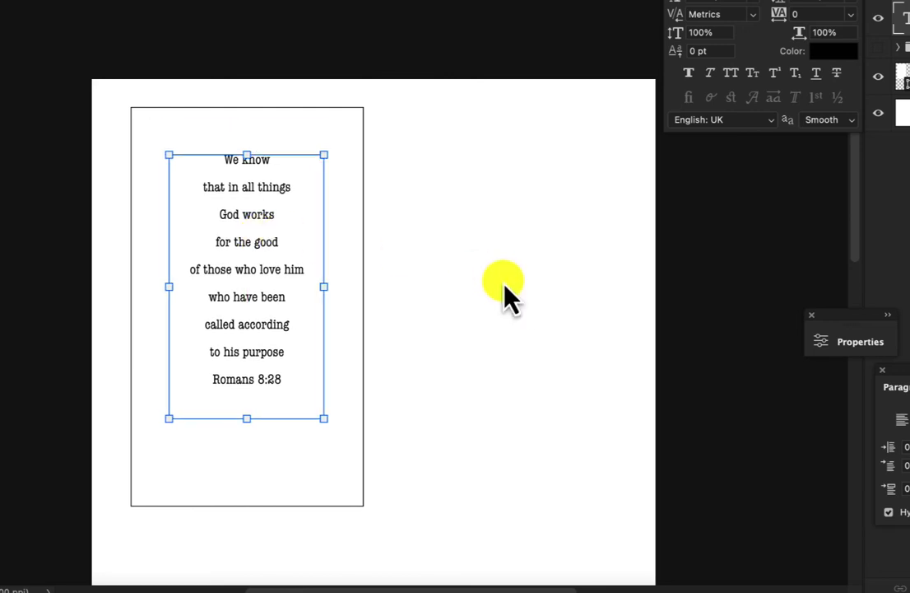
{"action": "left_click", "coordinate": [476, 277]}
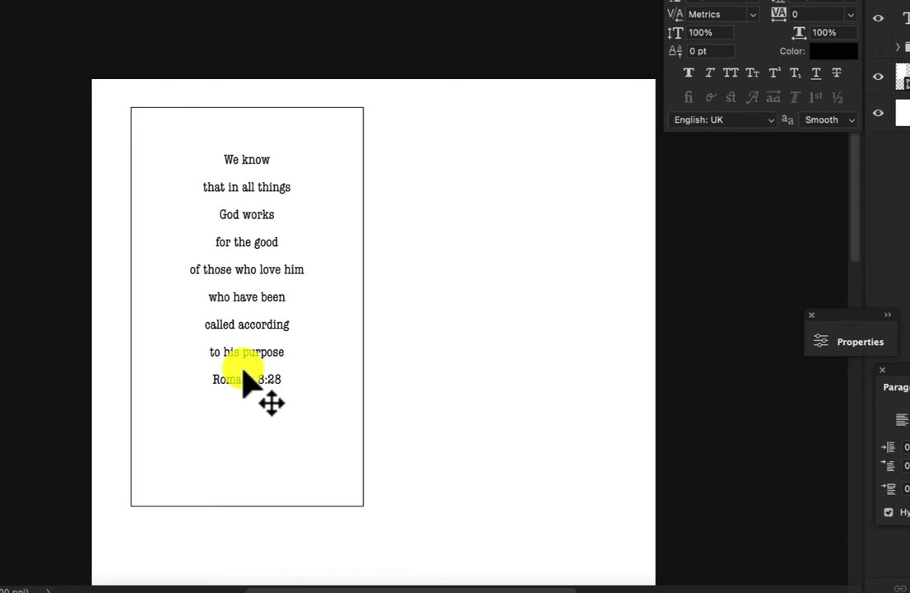
Step: Group the verse with the tag template and keep a hidden duplicate of the group
{"action": "left_click_drag", "start_coordinate": [287, 17], "coordinate": [284, 361]}
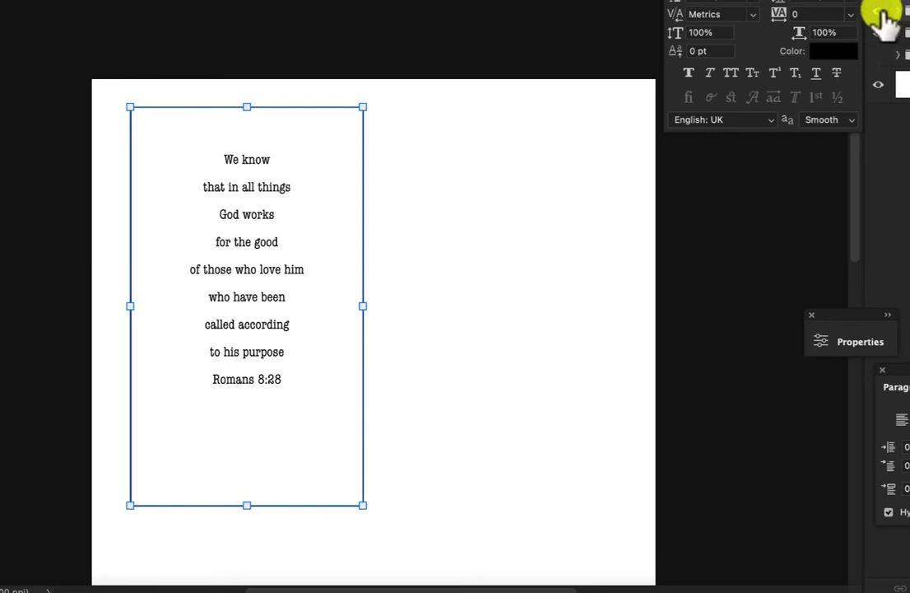
{"action": "left_click", "coordinate": [878, 31]}
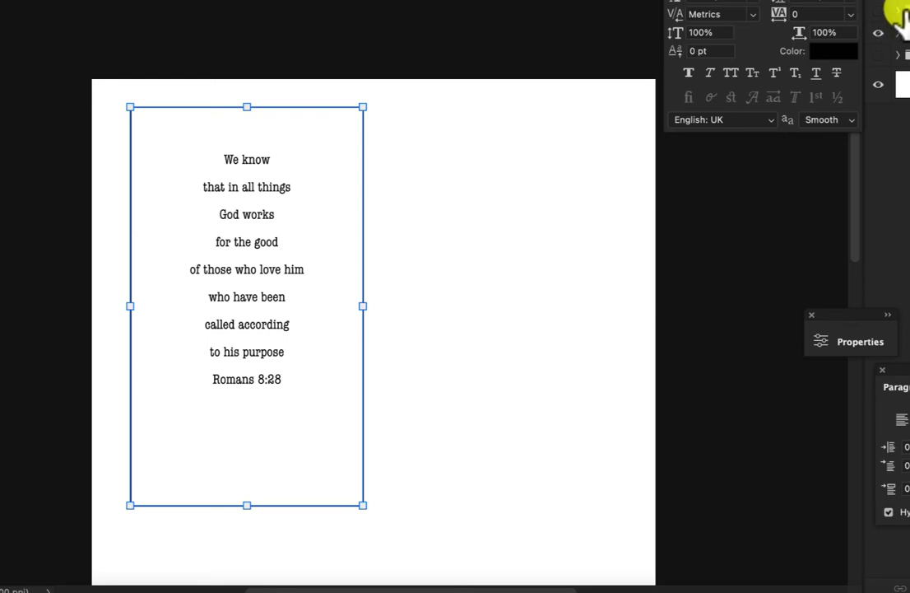
Step: Change the font of the whole verse text to Cherry Blossom Script Regular
{"action": "double_click", "coordinate": [227, 169]}
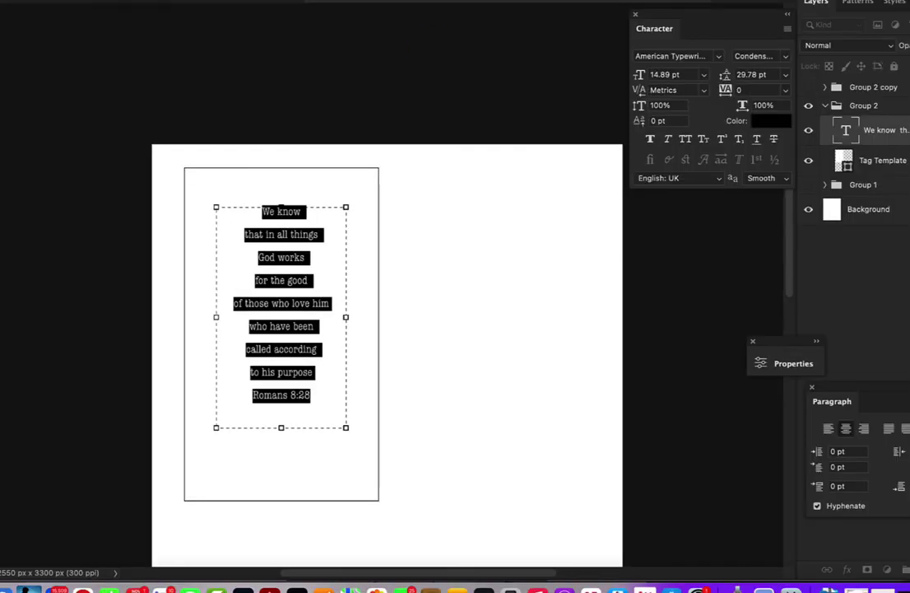
{"action": "left_click", "coordinate": [675, 56]}
{"action": "scroll", "coordinate": [165, 288], "scroll_direction": "down", "scroll_amount": 10}
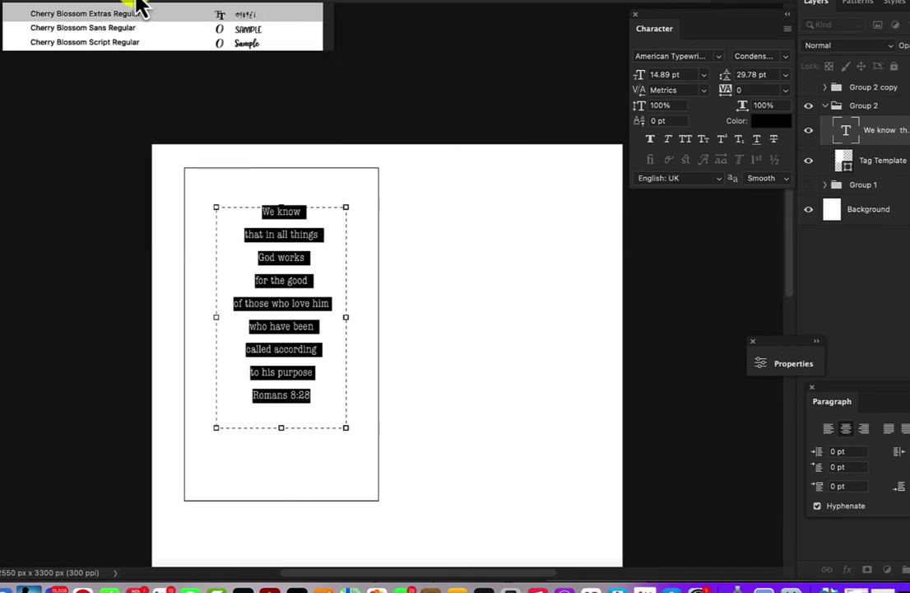
{"action": "left_click", "coordinate": [141, 42]}
{"action": "key", "text": "super+plus"}
{"action": "key", "text": "super+plus"}
{"action": "key", "text": "super+plus"}
{"action": "key", "text": "super+plus"}
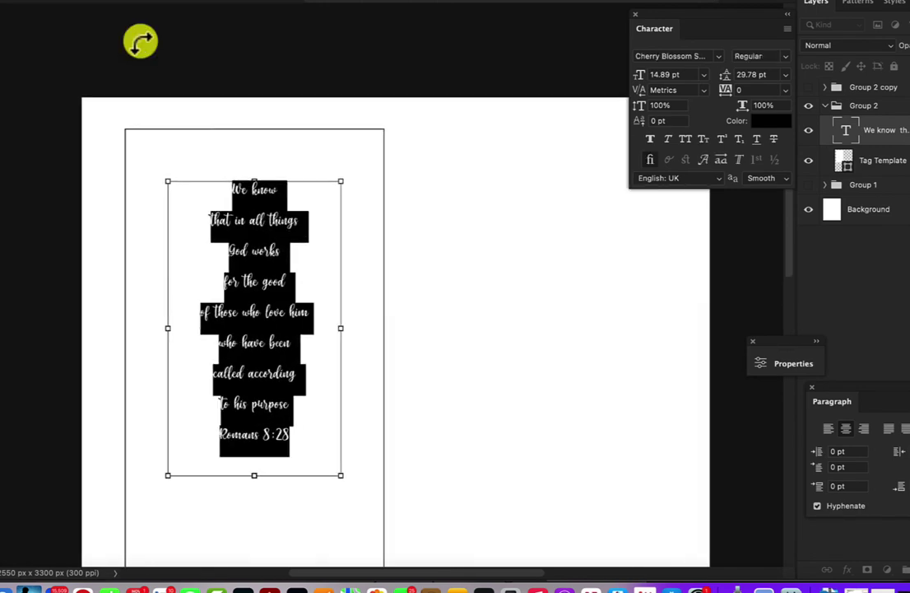
{"action": "key", "text": "super+minus"}
{"action": "key", "text": "super+minus"}
{"action": "key", "text": "super+minus"}
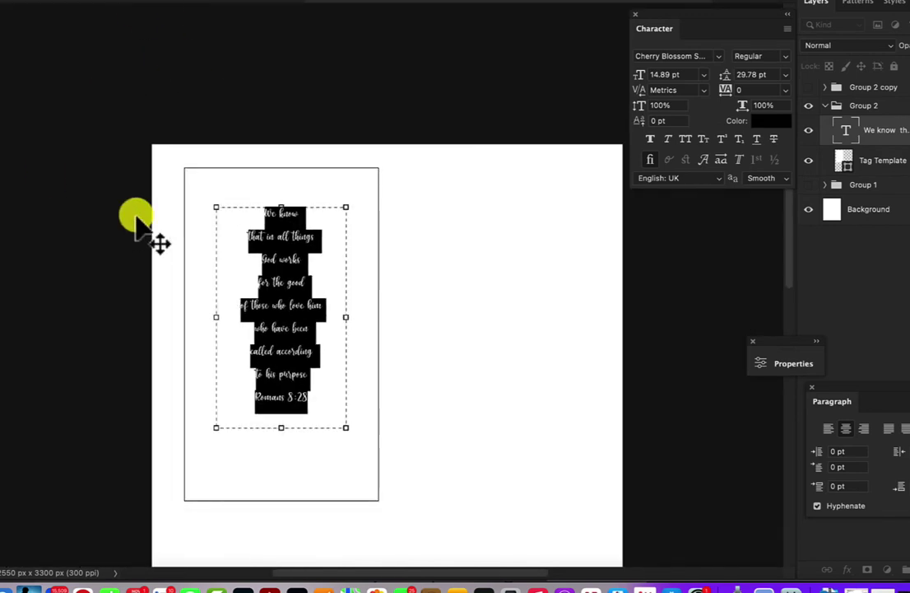
Step: Set the font size of the verse lines from "We know" to "to his purpose" to 24 pt, excluding the reference
{"action": "left_click", "coordinate": [276, 249]}
{"action": "key", "text": "super+plus"}
{"action": "key", "text": "super+plus"}
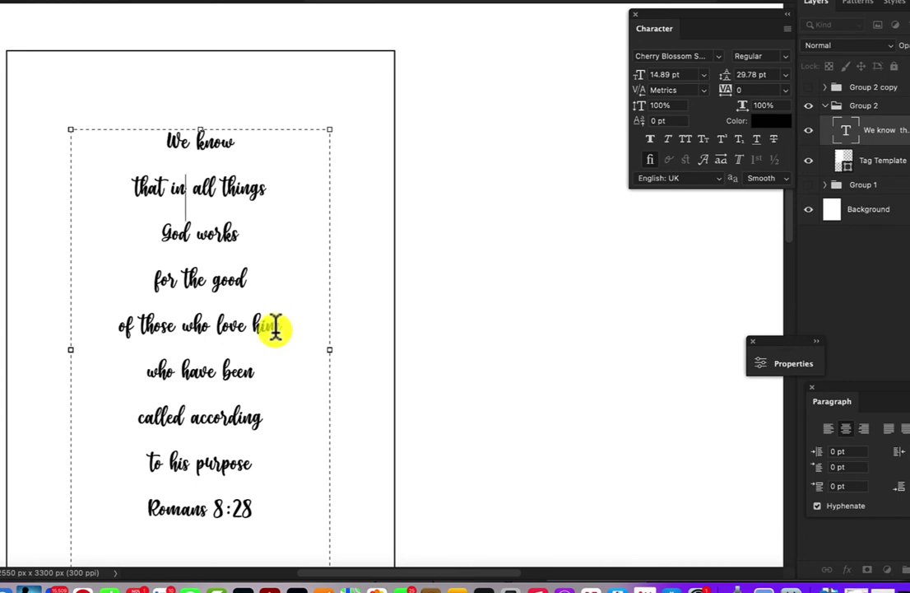
{"action": "left_click_drag", "start_coordinate": [252, 465], "coordinate": [133, 165]}
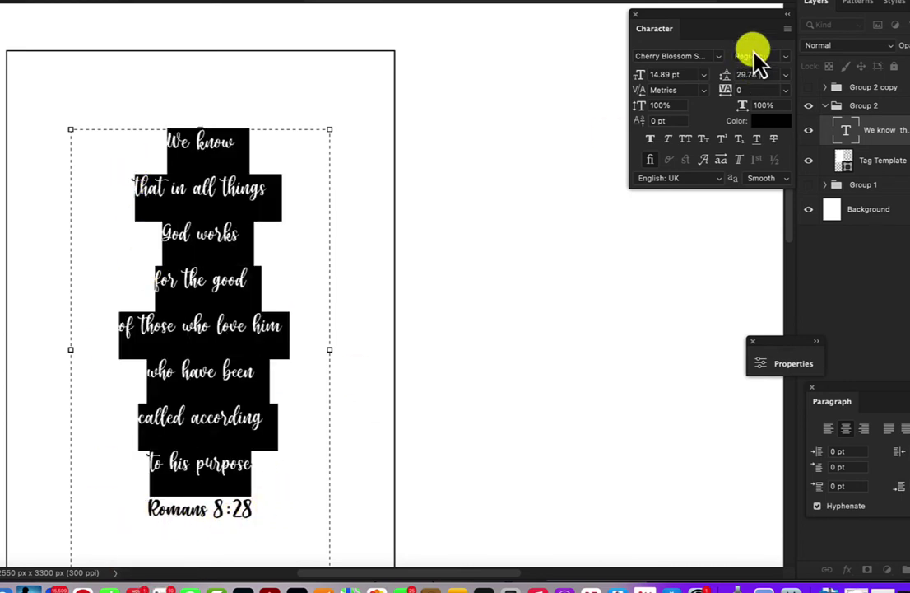
{"action": "left_click", "coordinate": [703, 75]}
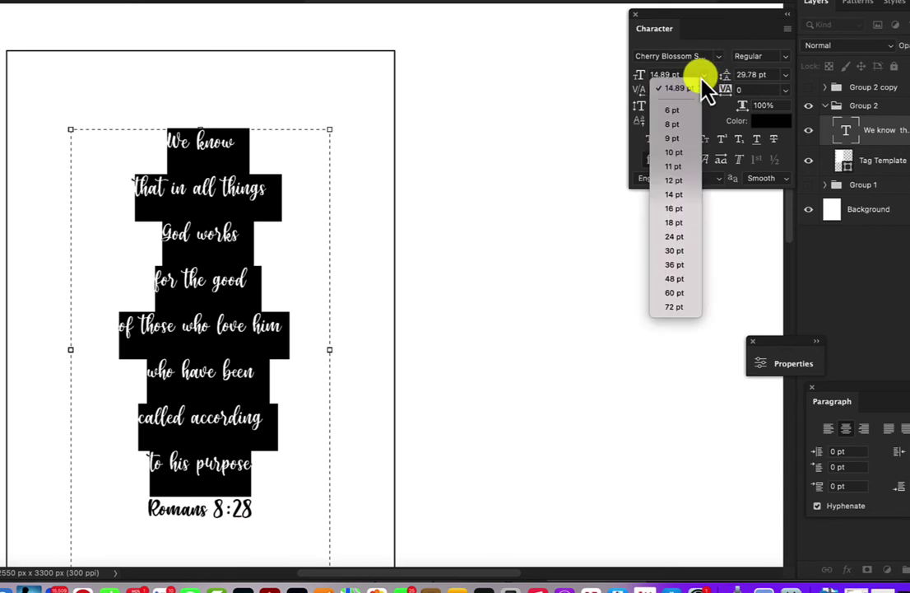
{"action": "left_click", "coordinate": [680, 239]}
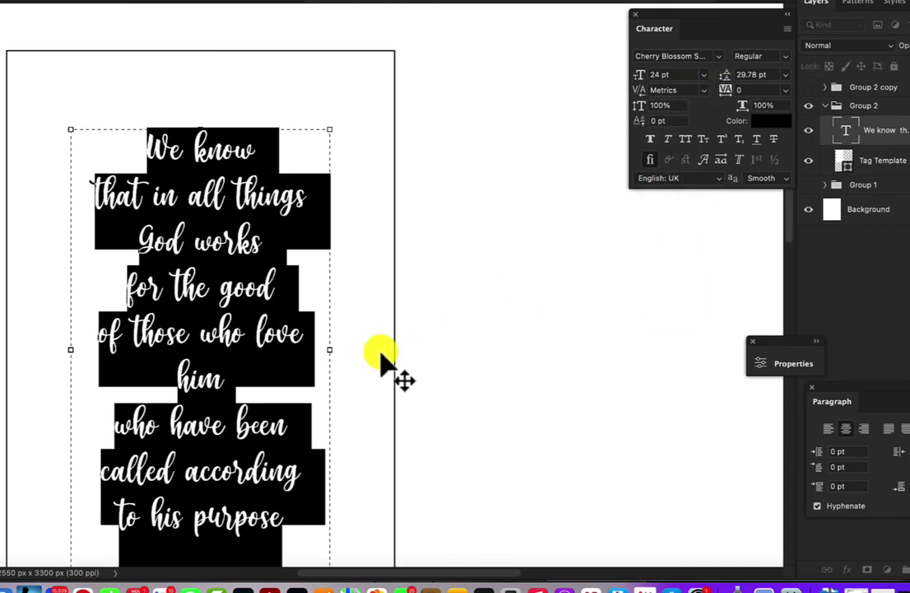
Step: Widen the text box so "of those who love him" fits on one line, and finish editing the text
{"action": "left_click_drag", "start_coordinate": [330, 351], "coordinate": [347, 352]}
{"action": "key", "text": "Escape"}
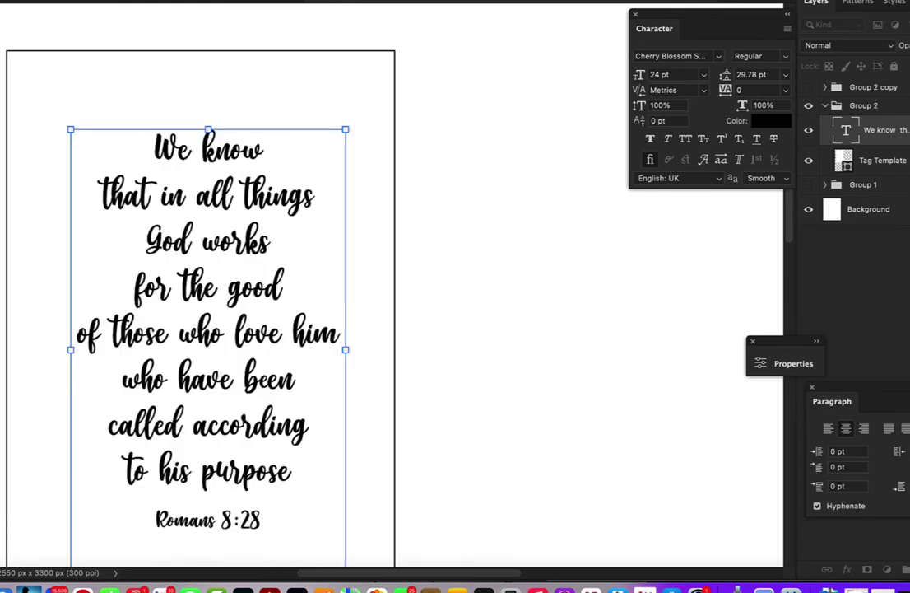
{"action": "left_click", "coordinate": [488, 295]}
{"action": "scroll", "coordinate": [489, 294], "scroll_direction": "down", "scroll_amount": 3}
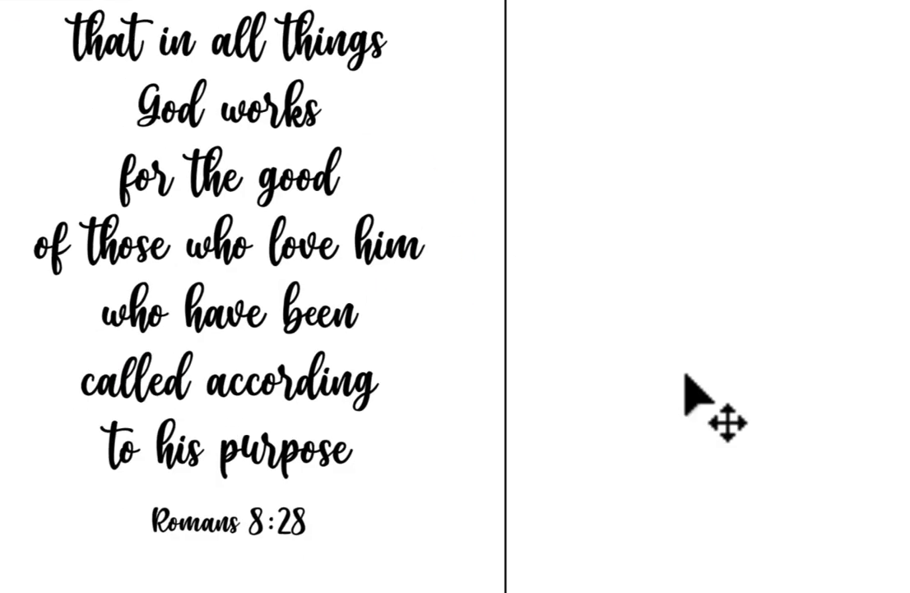
Step: Hide the tag outline and draw a rectangle about 924 × 1285 px around the script verse, stacked behind the text
{"action": "key", "text": "ctrl+minus"}
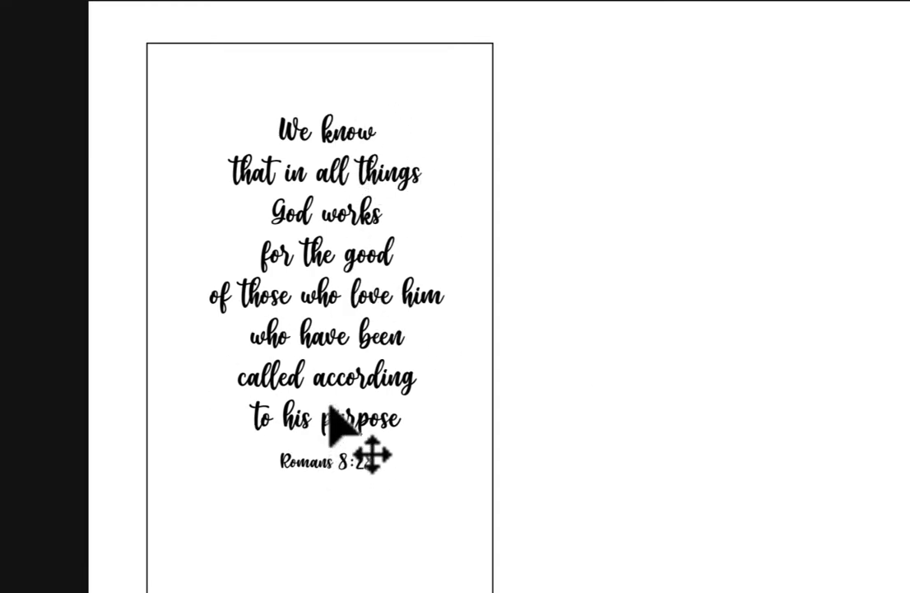
{"action": "mouse_move", "coordinate": [366, 386]}
{"action": "left_mouse_down"}
{"action": "mouse_move", "coordinate": [350, 386]}
{"action": "mouse_move", "coordinate": [360, 383]}
{"action": "left_mouse_up"}
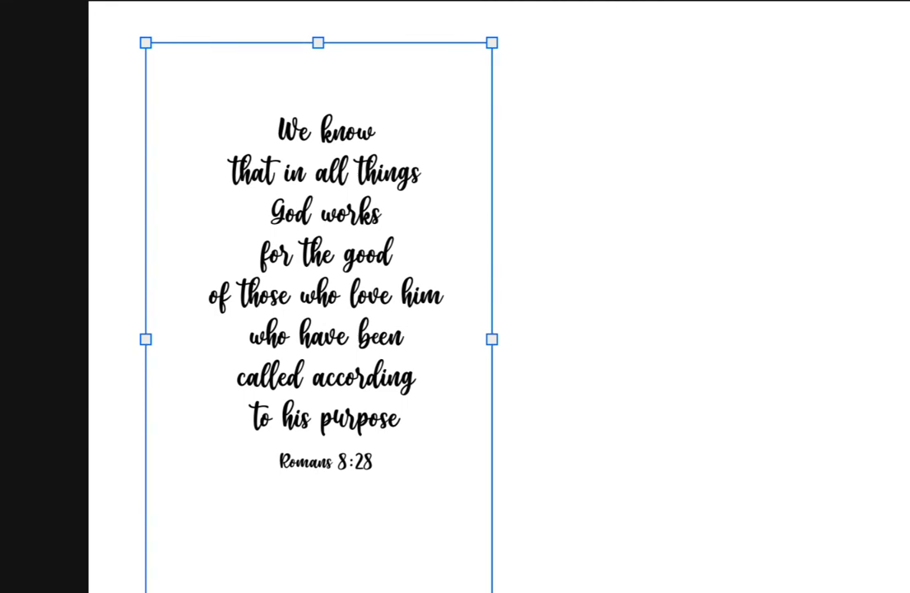
{"action": "key", "text": "Escape"}
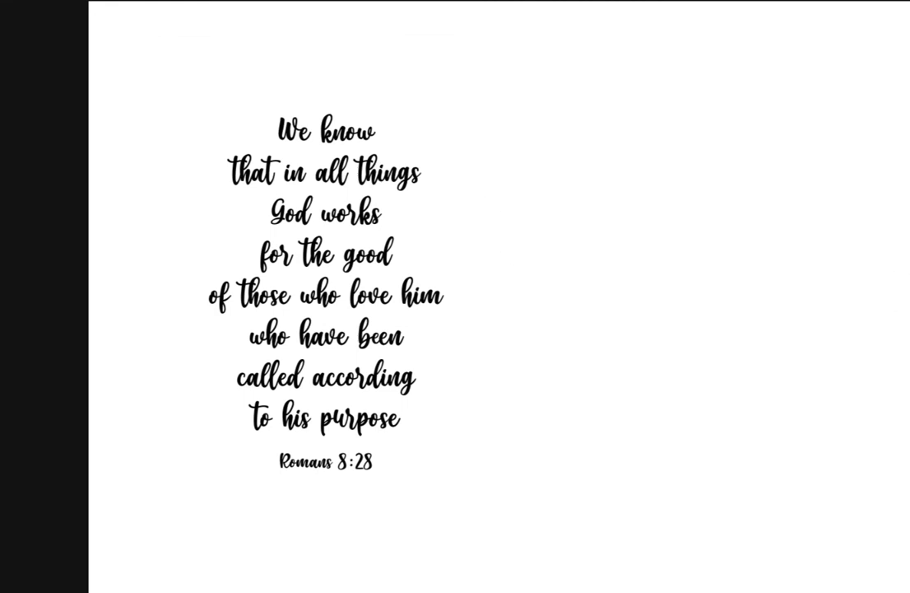
{"action": "left_click_drag", "start_coordinate": [176, 81], "coordinate": [480, 509]}
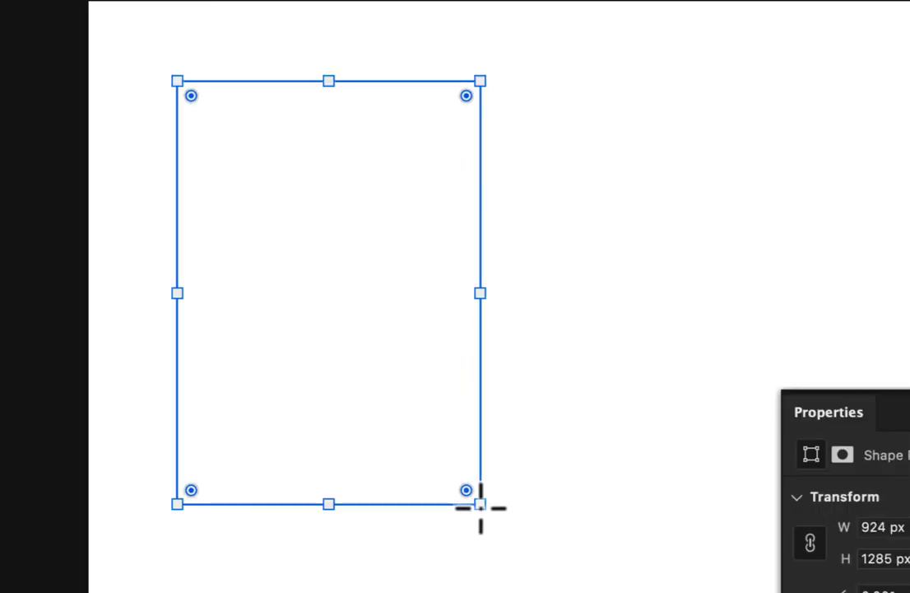
{"action": "key", "text": "super+v"}
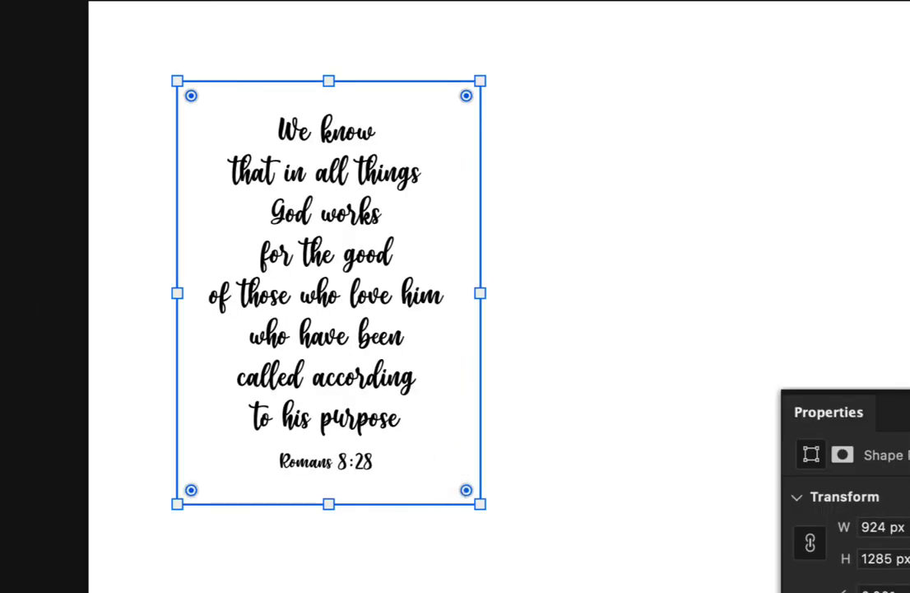
Step: Center the script verse text horizontally within the new rectangle
{"action": "left_click", "coordinate": [396, 61]}
{"action": "left_click", "coordinate": [342, 260]}
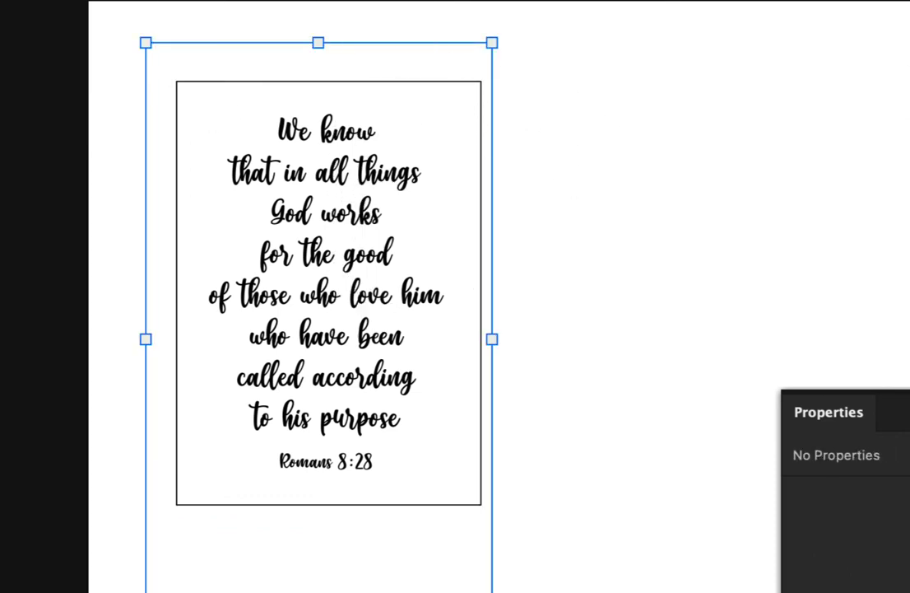
{"action": "left_click", "coordinate": [326, 295]}
{"action": "left_click", "coordinate": [329, 486]}
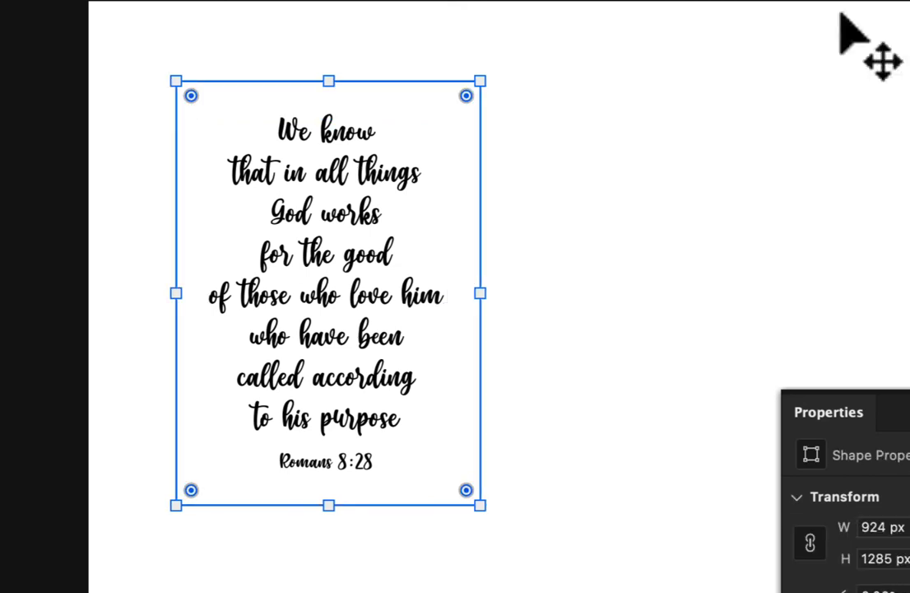
{"action": "left_click", "coordinate": [559, 253]}
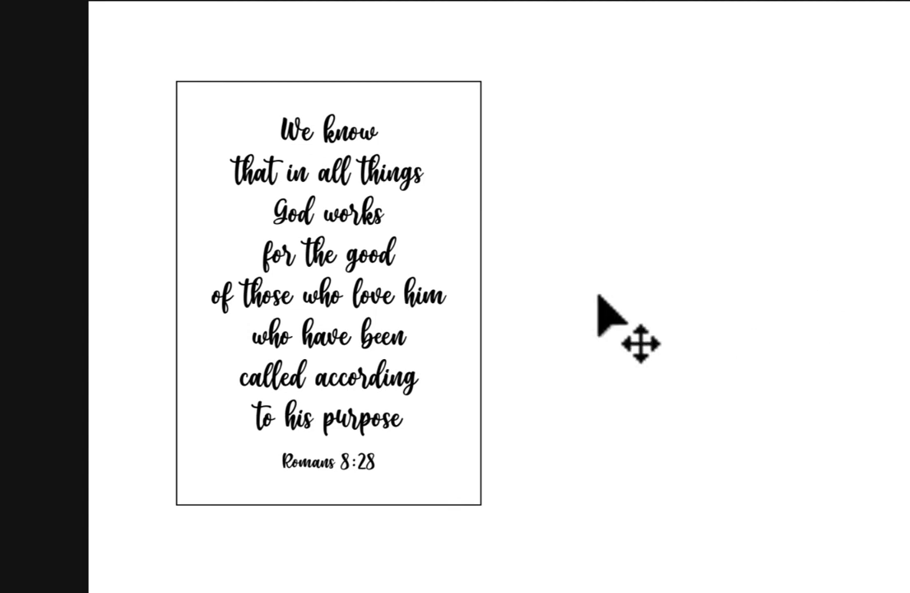
Step: Draw a rectangle about 650 × 144 px around "We know" in the typewriter verse and place it behind the text
{"action": "scroll", "coordinate": [599, 295], "scroll_direction": "down", "scroll_amount": 3}
{"action": "scroll", "coordinate": [599, 295], "scroll_direction": "down", "scroll_amount": 1}
{"action": "scroll", "coordinate": [598, 295], "scroll_direction": "up", "scroll_amount": 3}
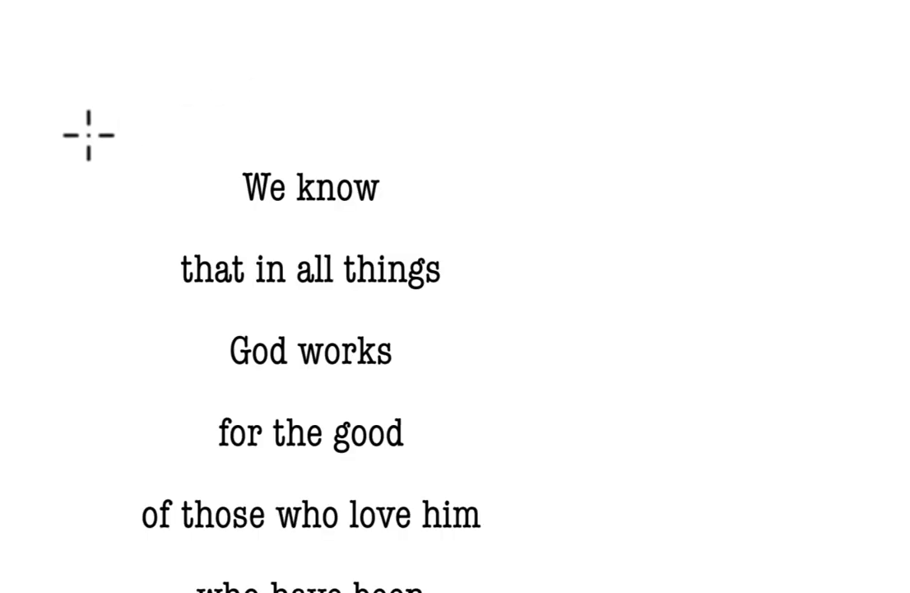
{"action": "left_click_drag", "start_coordinate": [97, 129], "coordinate": [525, 226]}
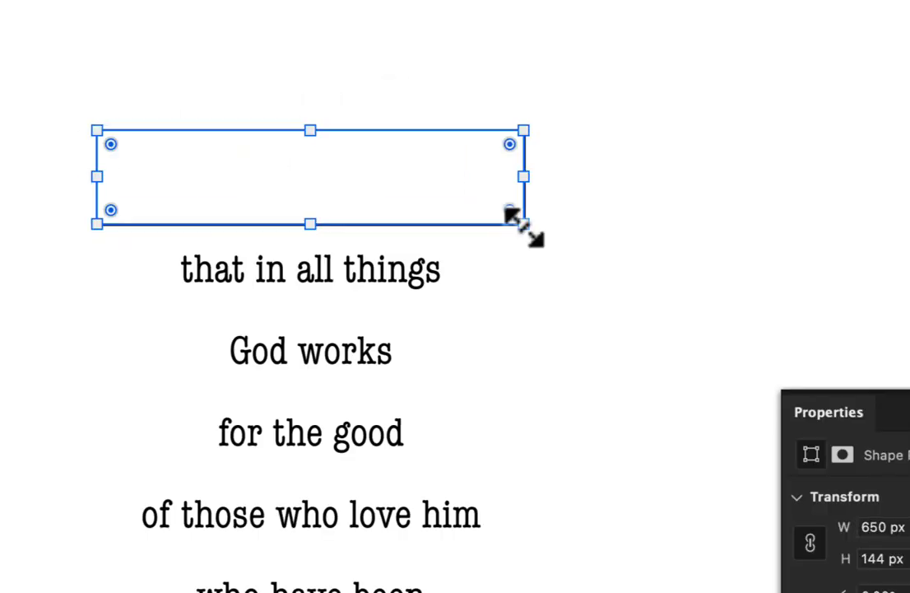
{"action": "key", "text": "ctrl+bracketleft"}
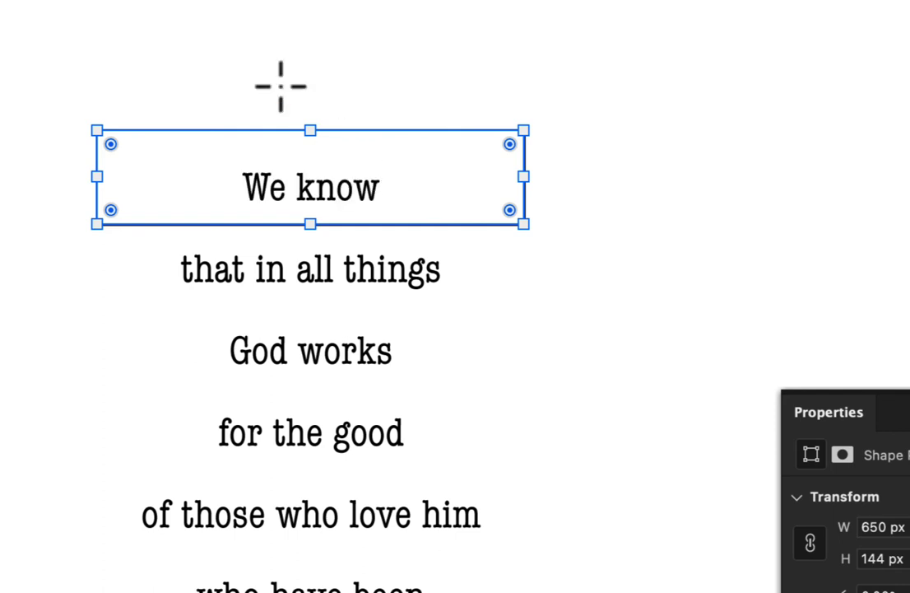
{"action": "key", "text": "Escape"}
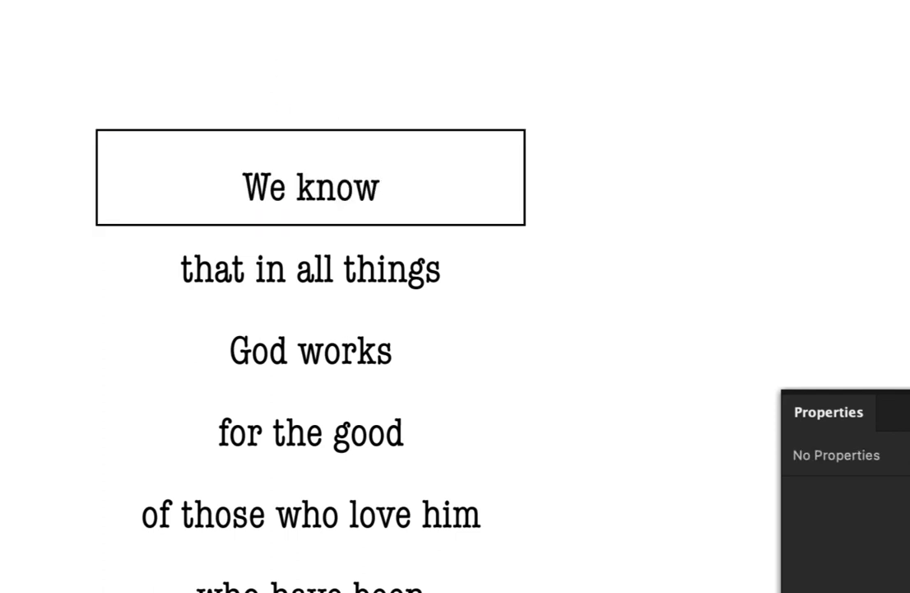
Step: Lower the upper edge of the box around "We know" to make it about 120 px high
{"action": "left_click", "coordinate": [203, 204]}
{"action": "key", "text": "ctrl+minus"}
{"action": "left_click", "coordinate": [527, 366]}
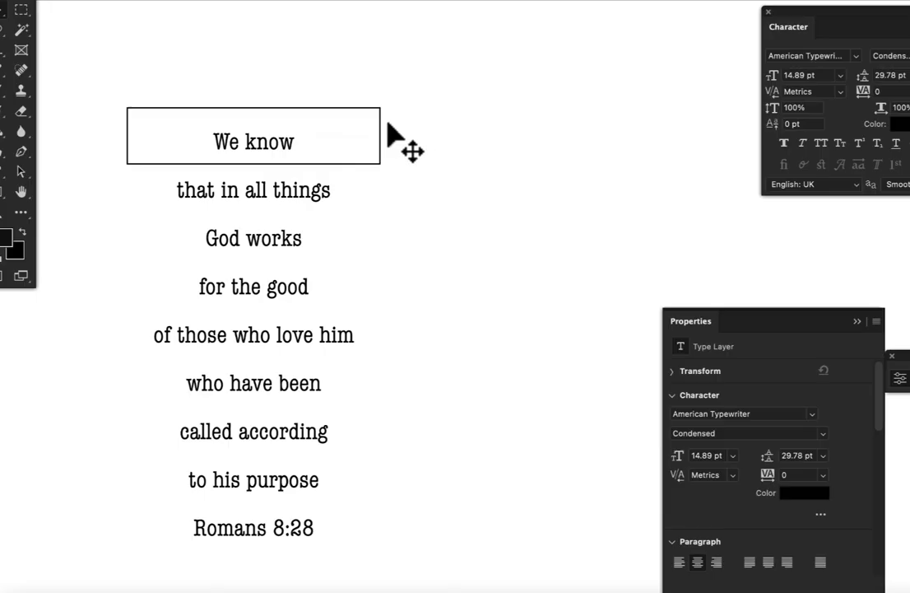
{"action": "left_click", "coordinate": [357, 142]}
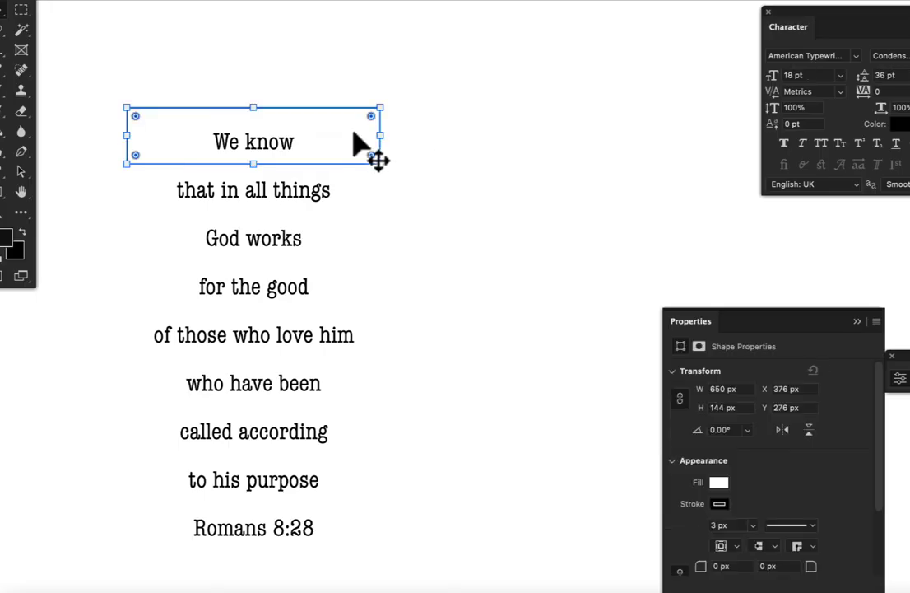
{"action": "left_click_drag", "start_coordinate": [243, 101], "coordinate": [255, 116]}
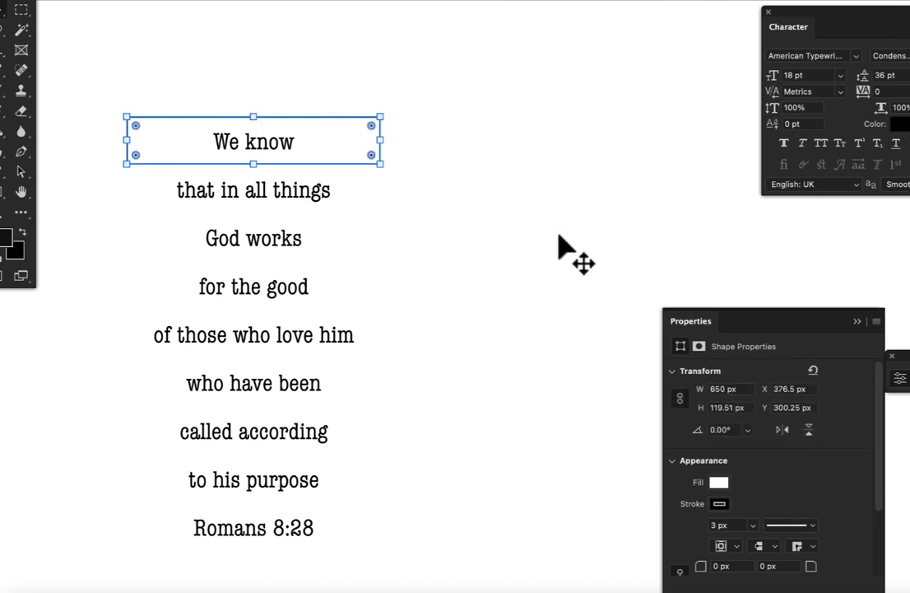
Step: Move the box to "of those who love him" and place a duplicate of it around "We know"
{"action": "left_click_drag", "start_coordinate": [356, 158], "coordinate": [356, 354]}
{"action": "left_click", "coordinate": [514, 345]}
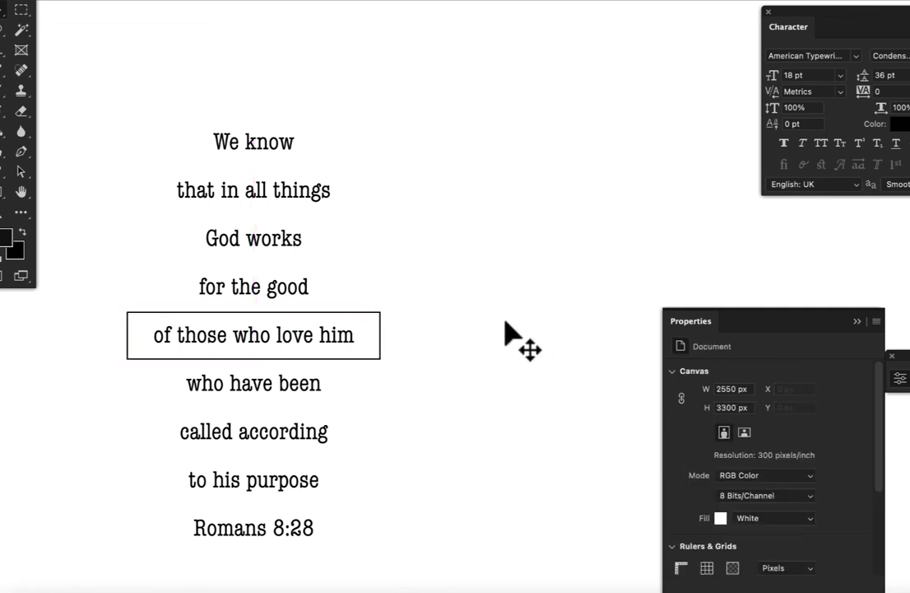
{"action": "left_click", "coordinate": [372, 330]}
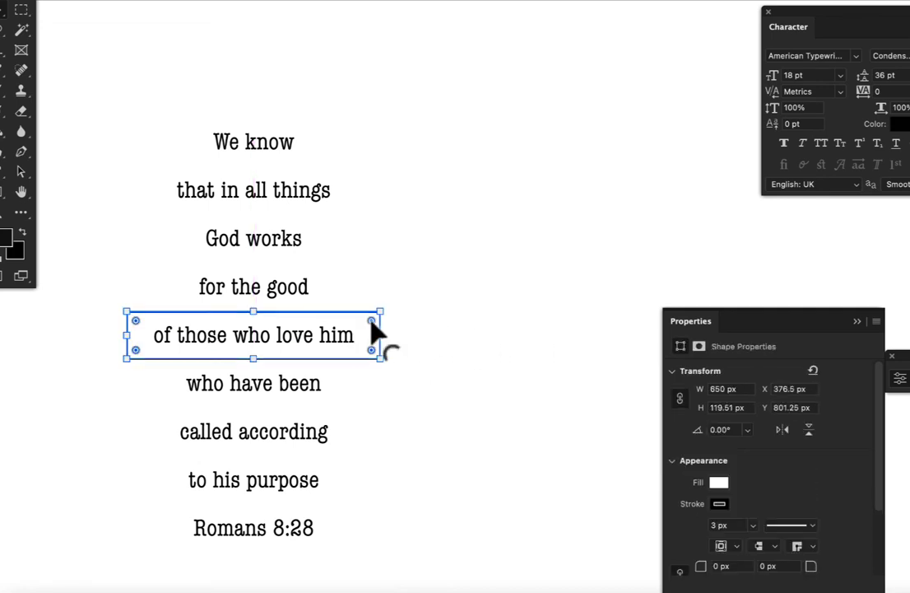
{"action": "left_click_drag", "start_coordinate": [355, 347], "coordinate": [360, 158]}
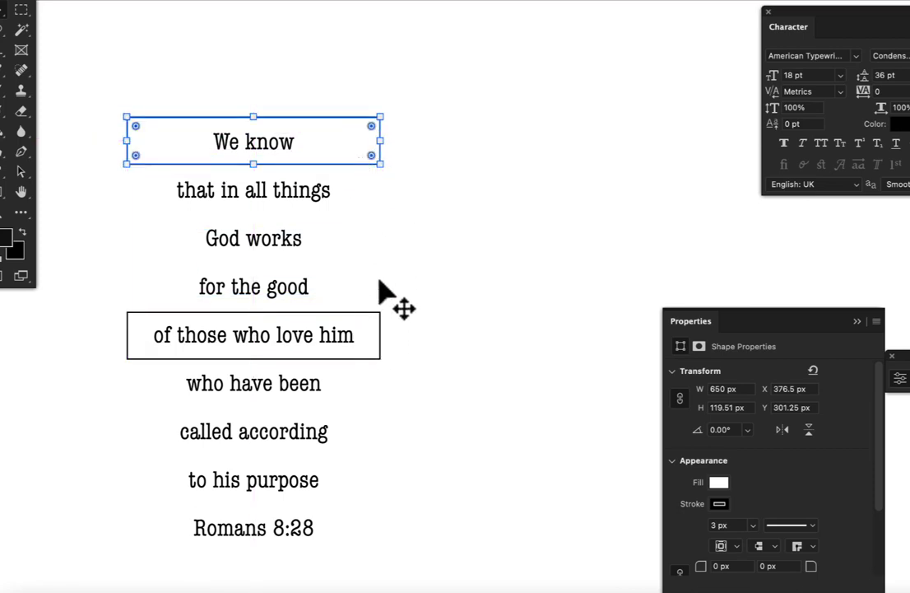
Step: Duplicate the box around "We know" and place copies around "that in all things" and "God works", edges touching
{"action": "key", "text": "a"}
{"action": "key", "text": "super+j"}
{"action": "left_click_drag", "start_coordinate": [349, 147], "coordinate": [350, 191]}
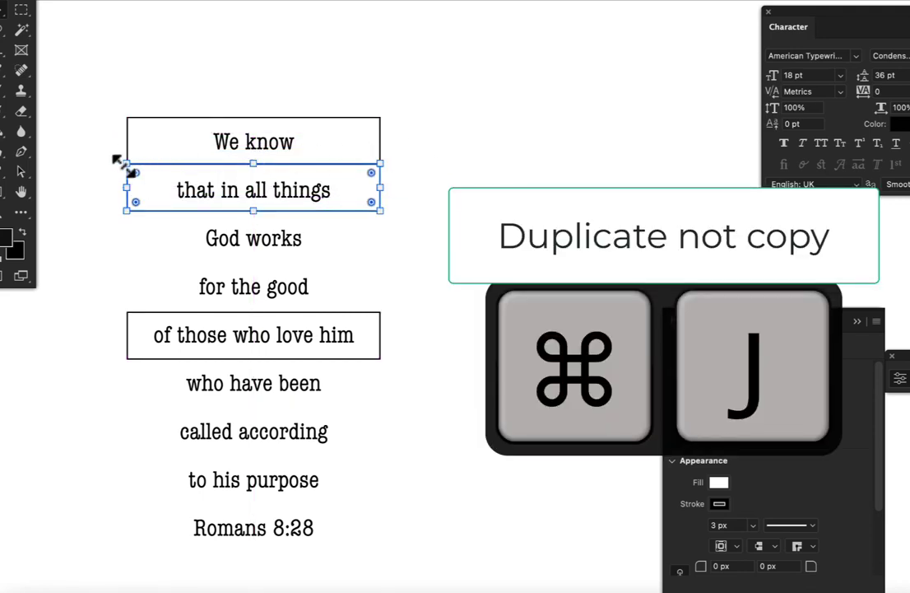
{"action": "left_click", "coordinate": [446, 198]}
{"action": "left_click_drag", "start_coordinate": [358, 198], "coordinate": [355, 241]}
{"action": "left_click", "coordinate": [384, 259]}
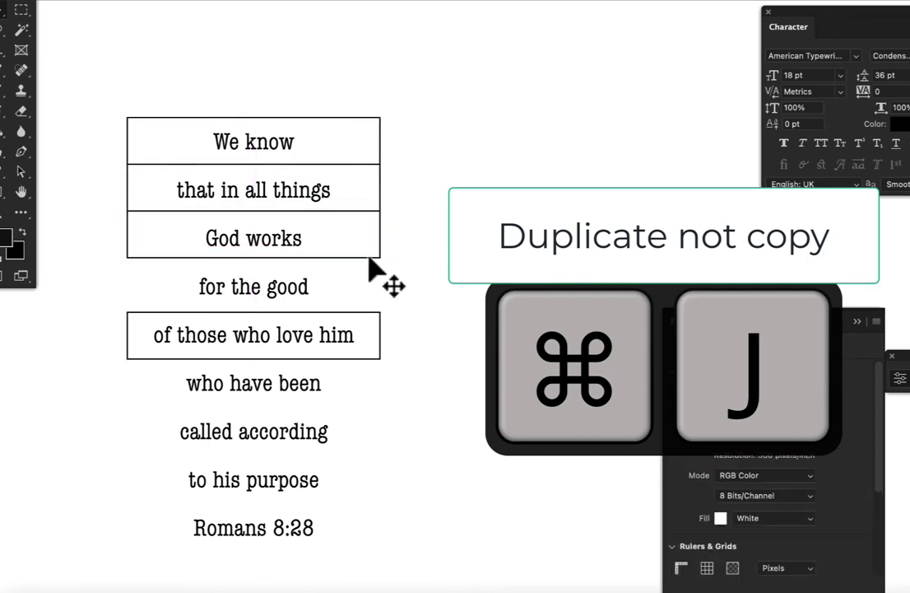
Step: Duplicate the "God works" box and place the copy around "for the good", directly below it
{"action": "left_click", "coordinate": [339, 238]}
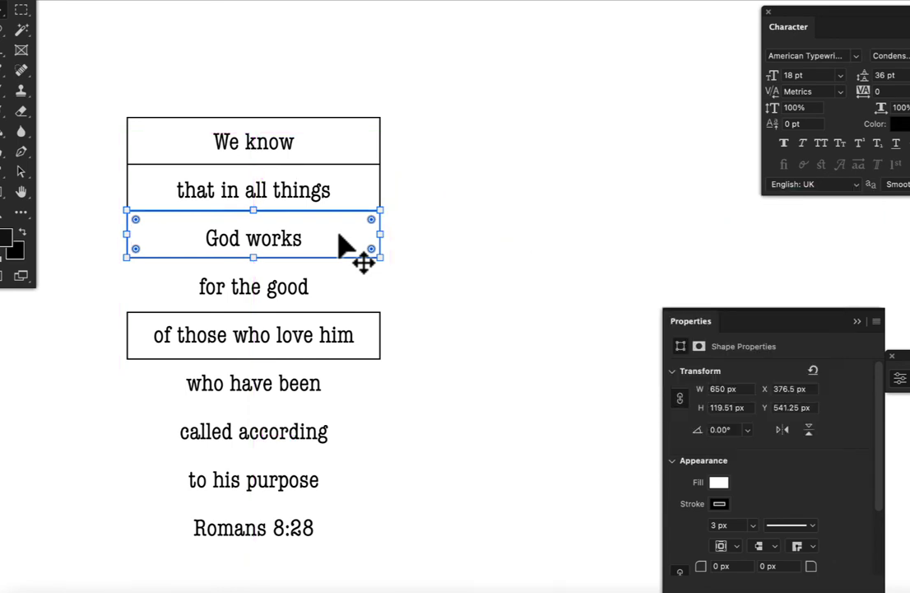
{"action": "left_click", "coordinate": [445, 194]}
{"action": "left_click_drag", "start_coordinate": [355, 219], "coordinate": [346, 285]}
{"action": "left_click", "coordinate": [413, 264]}
Step: Add duplicate boxes edge to edge around the remaining lines from "who have been" to "Romans 8:28"
{"action": "left_click_drag", "start_coordinate": [313, 314], "coordinate": [311, 321]}
{"action": "left_click_drag", "start_coordinate": [356, 347], "coordinate": [350, 532]}
{"action": "left_click", "coordinate": [474, 413]}
{"action": "left_click", "coordinate": [451, 405]}
{"action": "left_click", "coordinate": [383, 423]}
{"action": "left_click", "coordinate": [360, 458]}
{"action": "left_click", "coordinate": [339, 473]}
{"action": "left_click", "coordinate": [524, 458]}
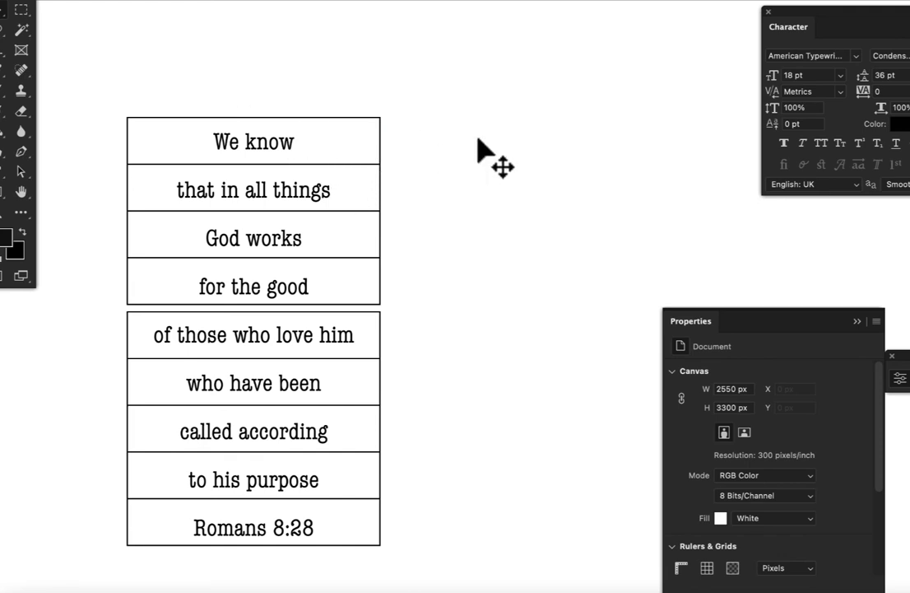
Step: Try narrowing the box around "We know" on both sides to fit closely around the words
{"action": "left_click", "coordinate": [349, 156]}
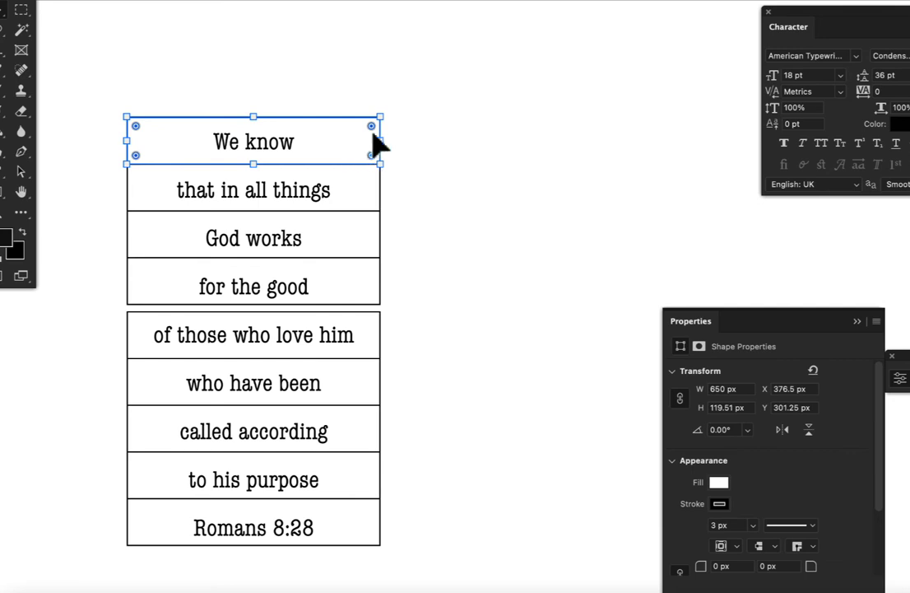
{"action": "left_click_drag", "start_coordinate": [379, 142], "coordinate": [308, 141]}
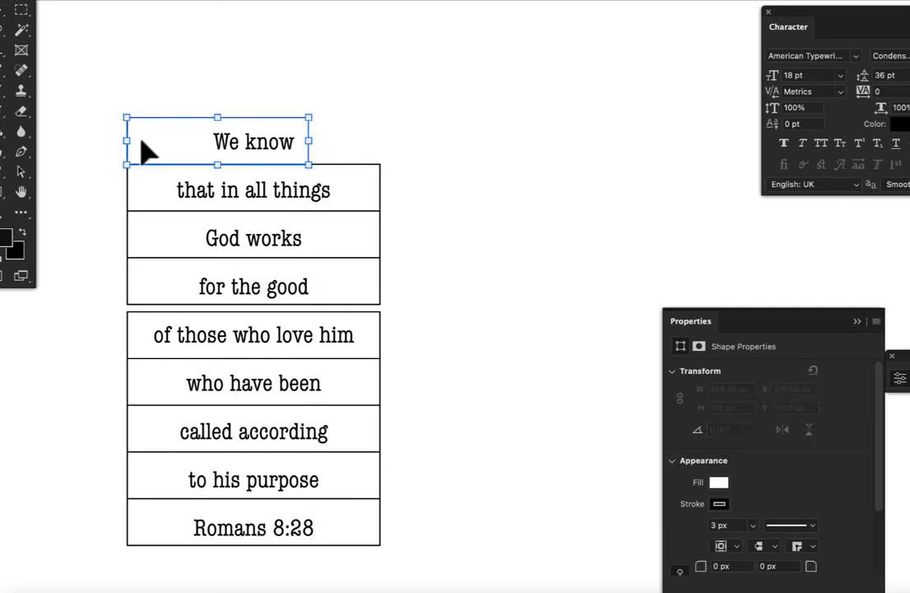
{"action": "left_click_drag", "start_coordinate": [125, 142], "coordinate": [178, 142]}
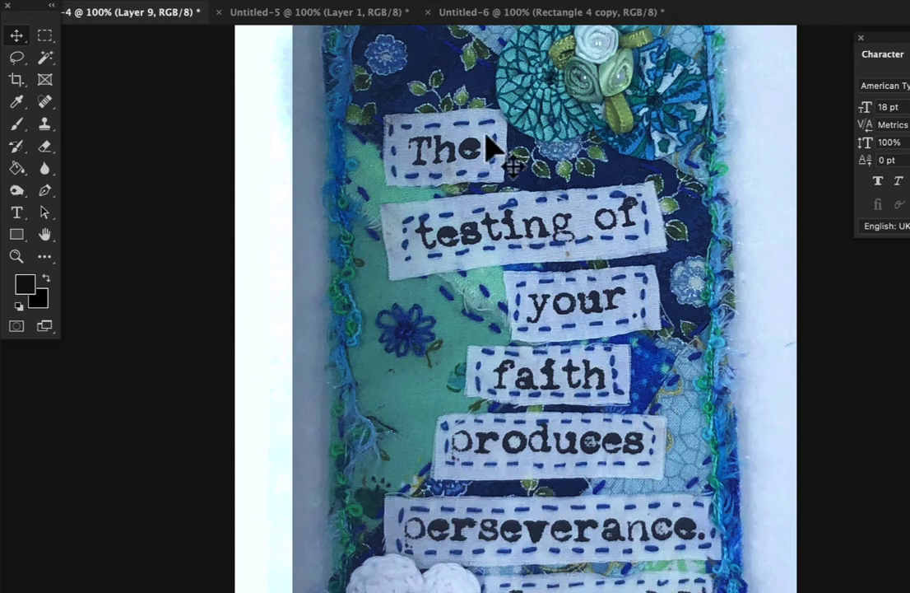
Step: Return to the Untitled-6 document and view the boxed verse at 50% with nothing selected
{"action": "left_click", "coordinate": [553, 15]}
{"action": "left_click", "coordinate": [539, 296]}
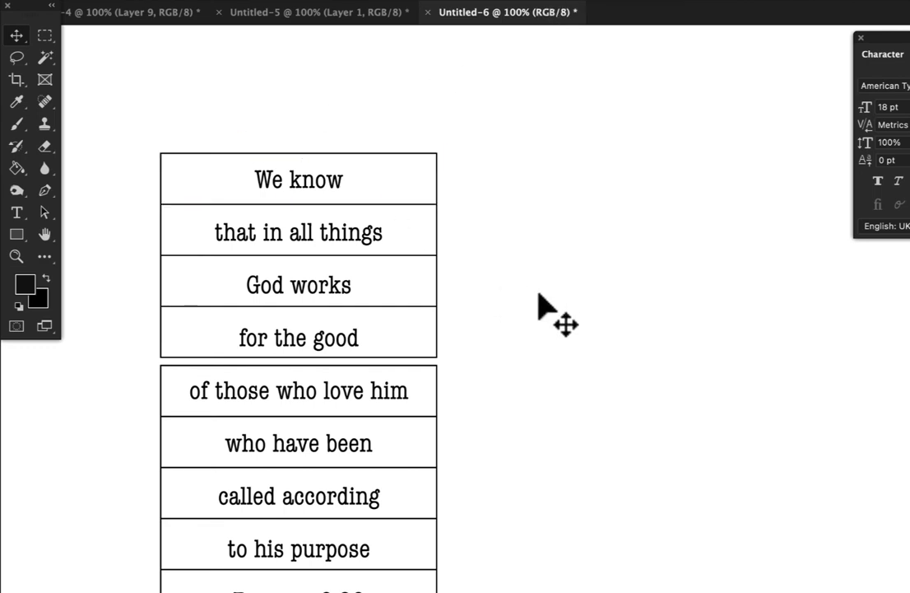
{"action": "key", "text": "super+minus"}
{"action": "key", "text": "super+minus"}
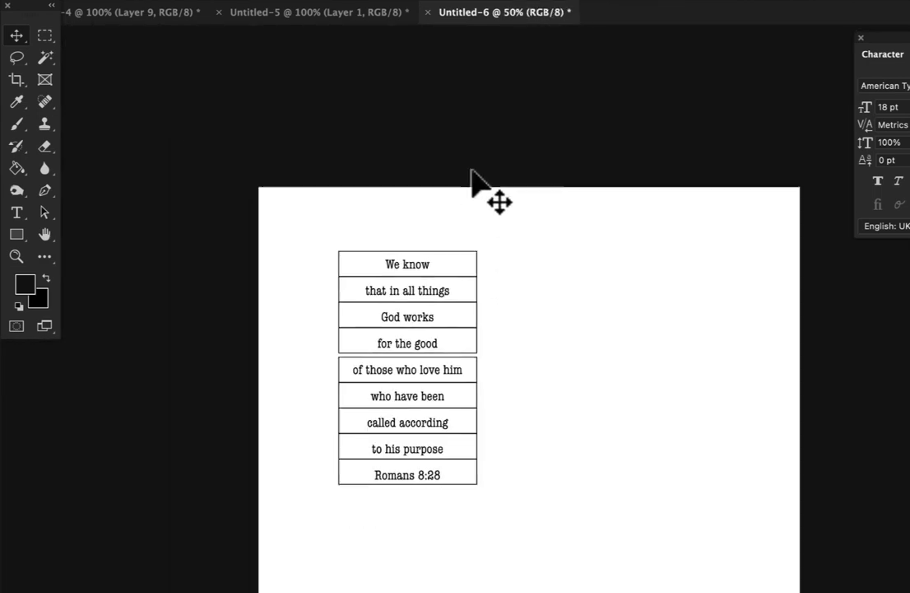